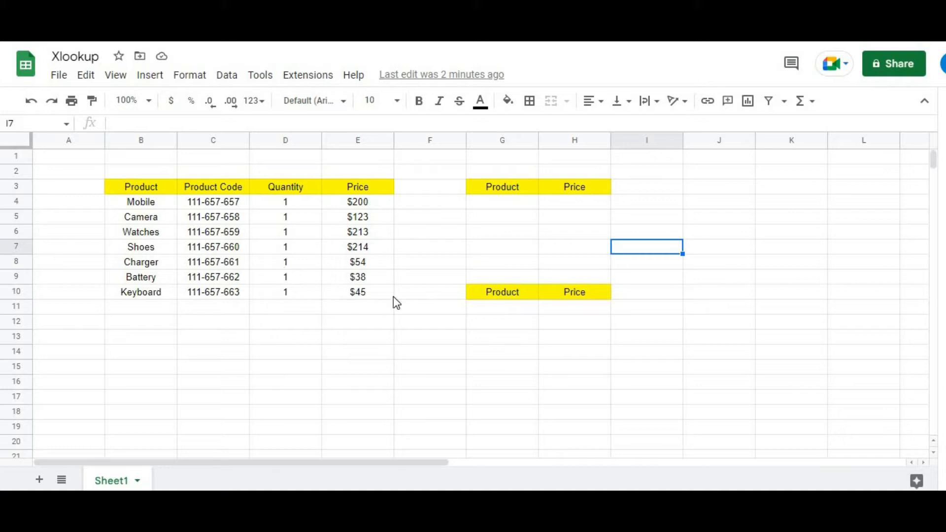
Step: Enter the formula =VLOOKUP(G4,B3:E10,4,0) in price cell H4
{"action": "left_click", "coordinate": [489, 205]}
{"action": "left_click", "coordinate": [570, 205]}
{"action": "type", "text": "=vloo"}
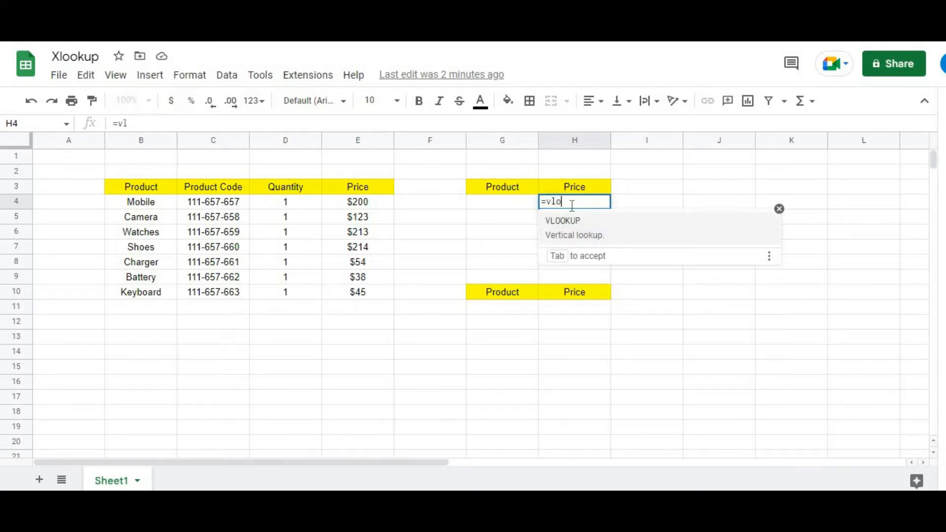
{"action": "left_click", "coordinate": [575, 229]}
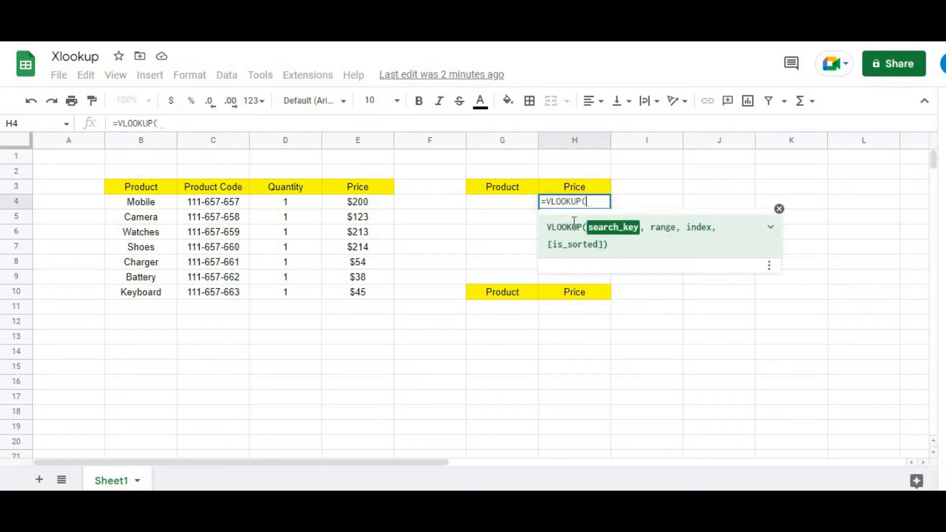
{"action": "left_click", "coordinate": [517, 201]}
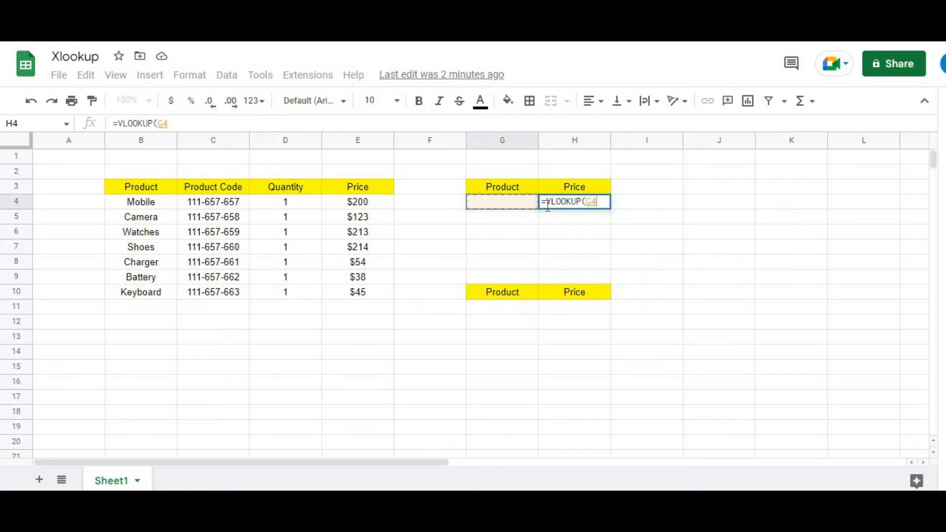
{"action": "type", "text": ","}
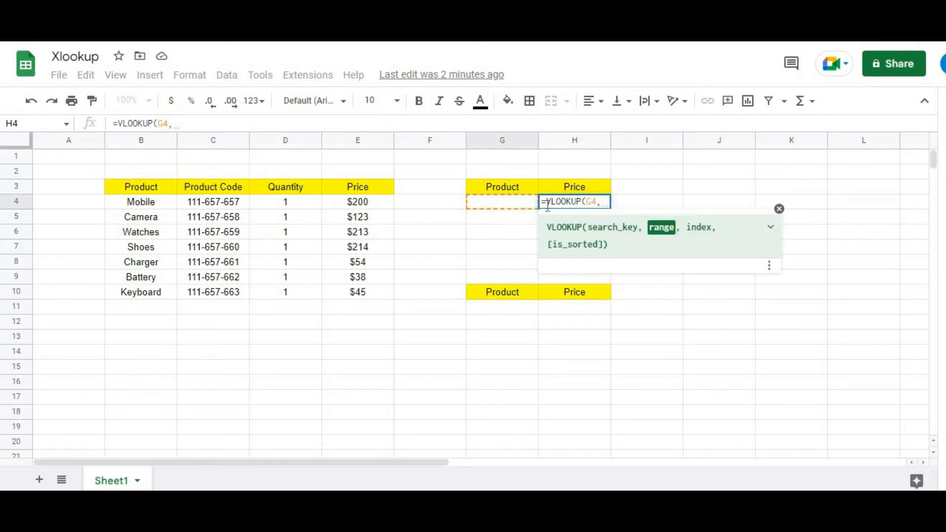
{"action": "left_click_drag", "start_coordinate": [135, 194], "coordinate": [356, 294]}
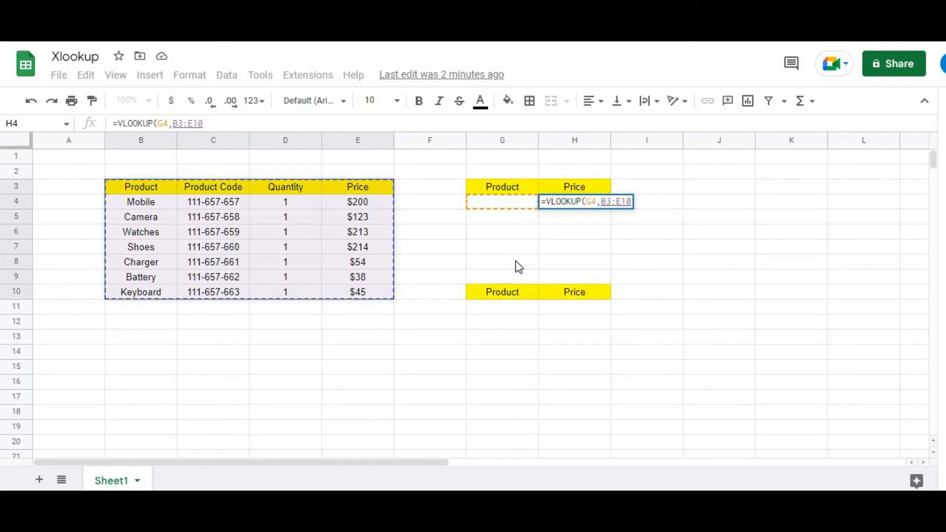
{"action": "type", "text": ","}
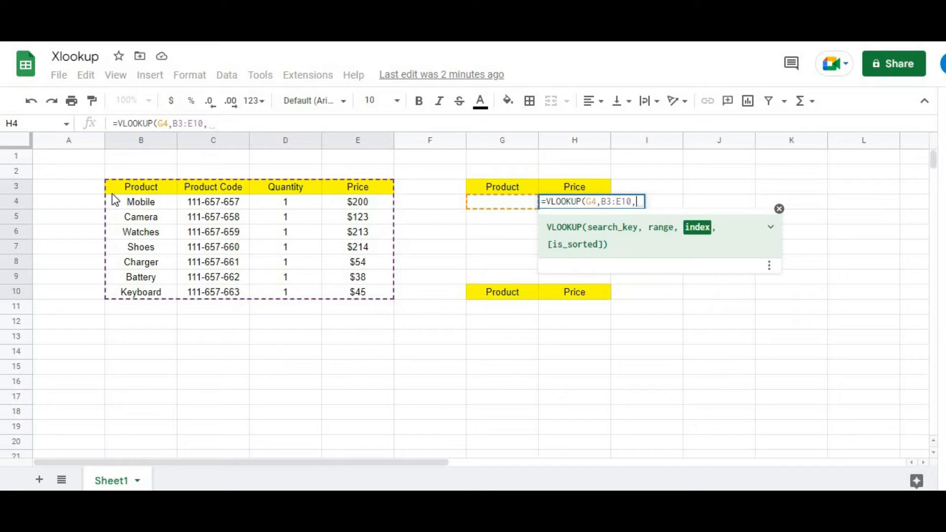
{"action": "type", "text": "4,0"}
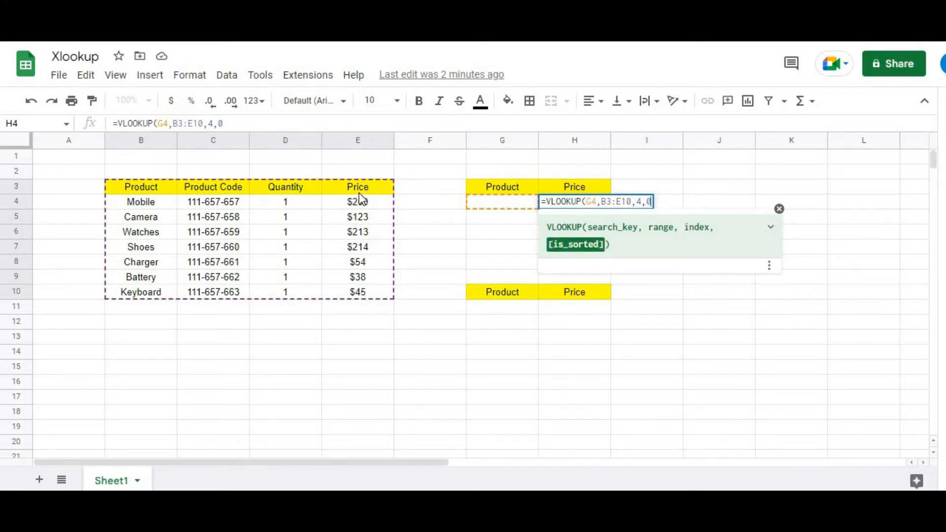
{"action": "type", "text": ")"}
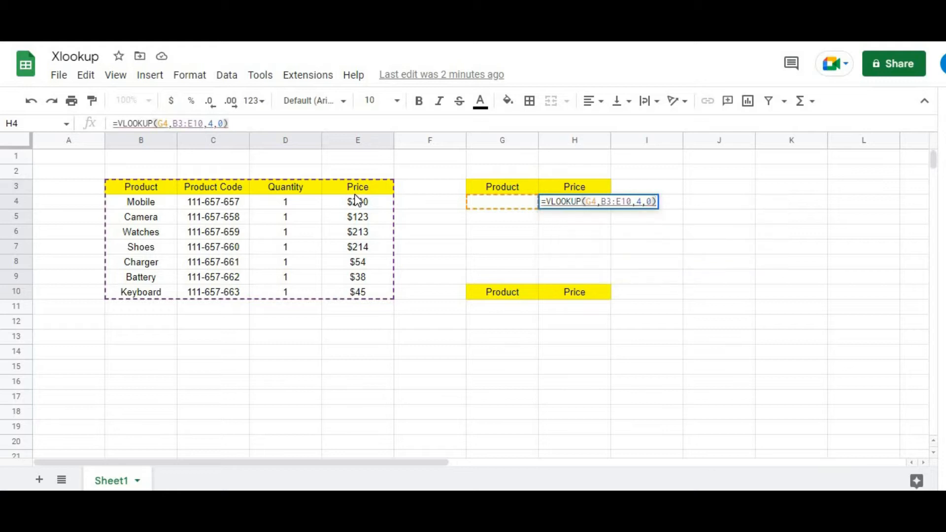
{"action": "key", "text": "Return"}
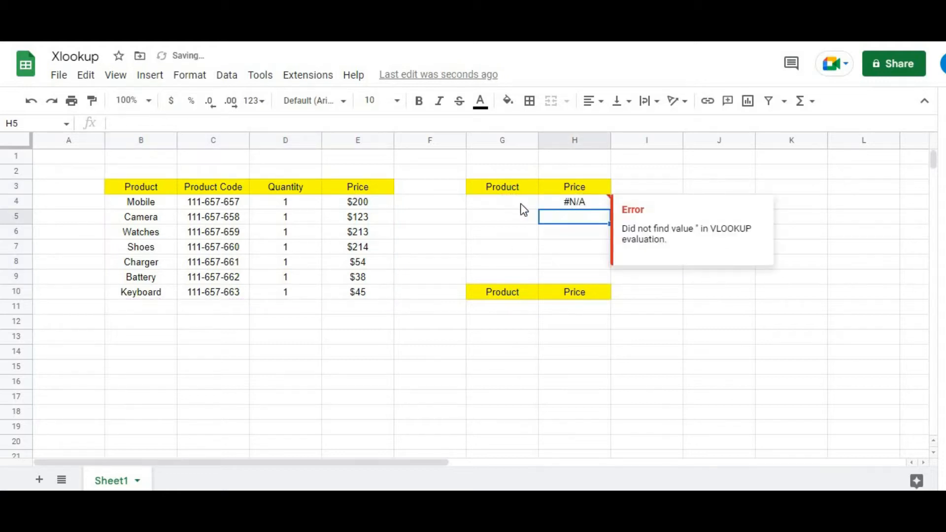
Step: Copy the product name Watches from B6 into lookup cell G4 and check the price formula in H4
{"action": "mouse_move", "coordinate": [573, 206]}
{"action": "left_click", "coordinate": [145, 233]}
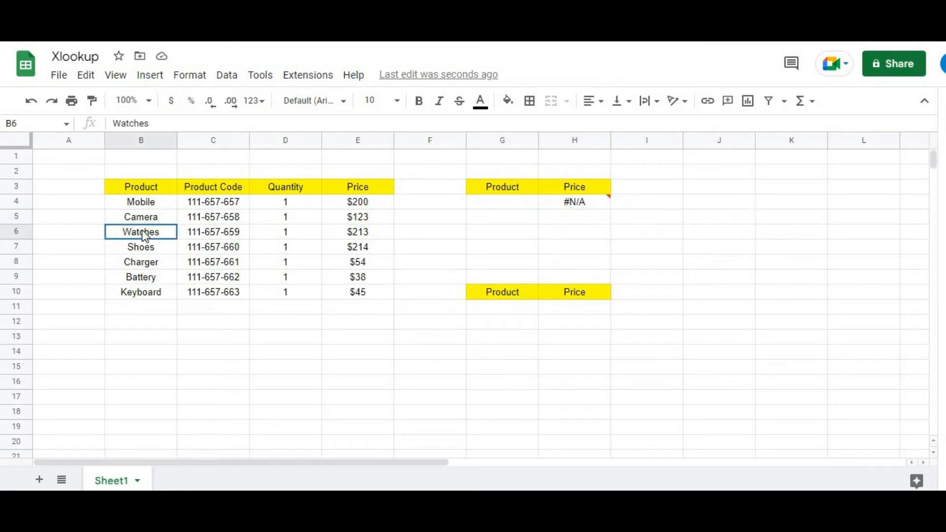
{"action": "left_click", "coordinate": [486, 207]}
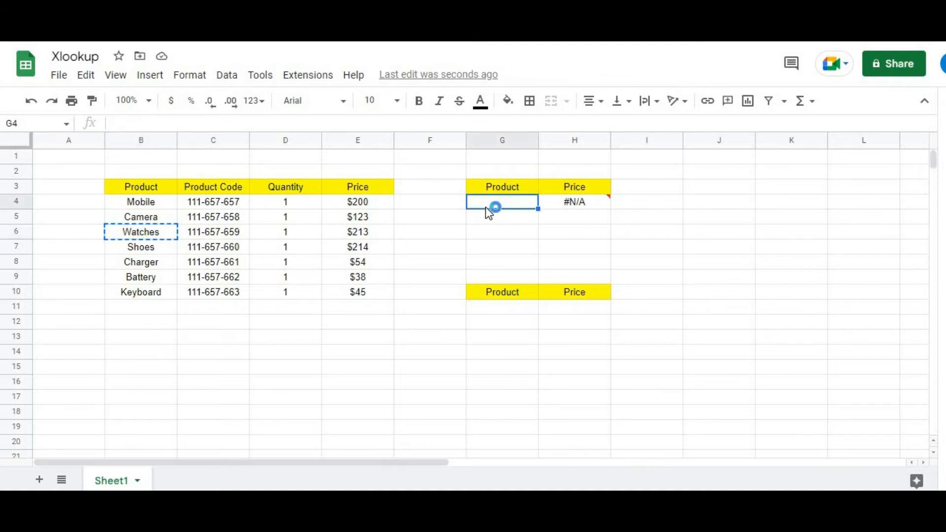
{"action": "key", "text": "ctrl+v"}
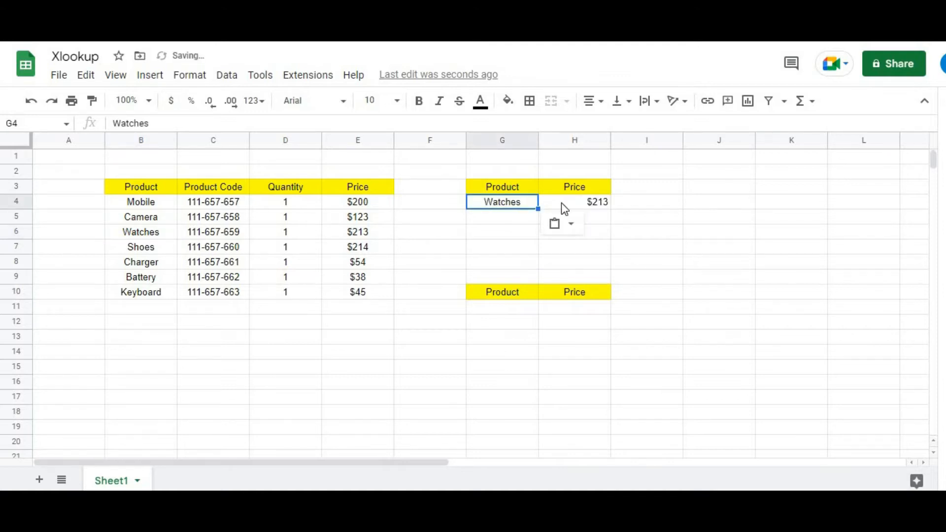
{"action": "left_click", "coordinate": [639, 200]}
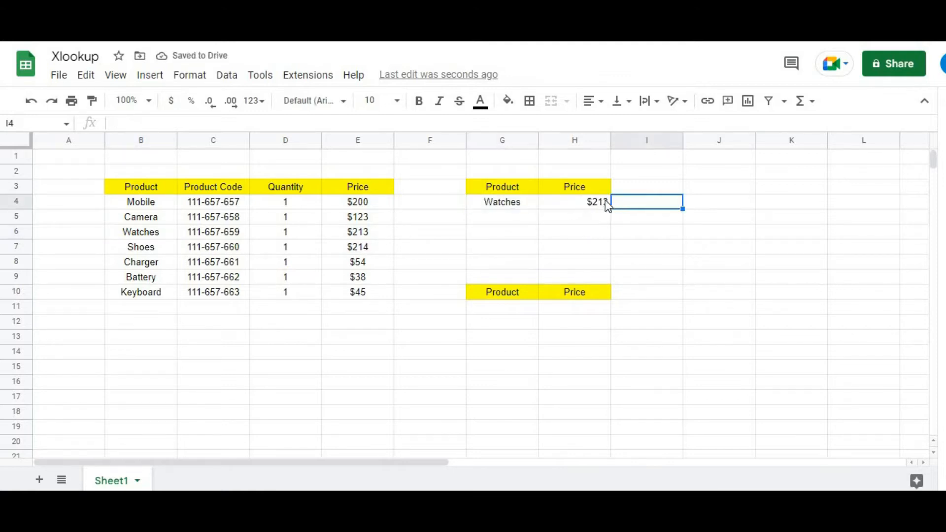
{"action": "left_click", "coordinate": [497, 204]}
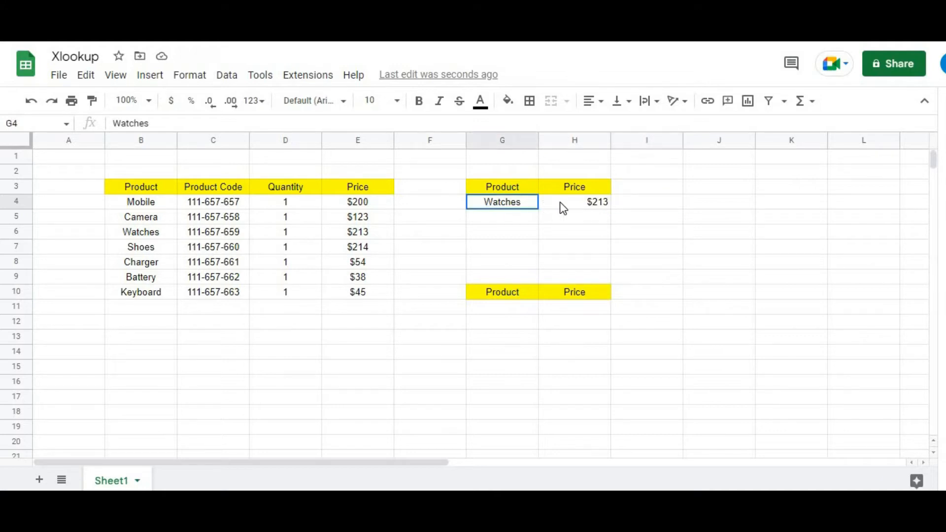
{"action": "left_click", "coordinate": [560, 203]}
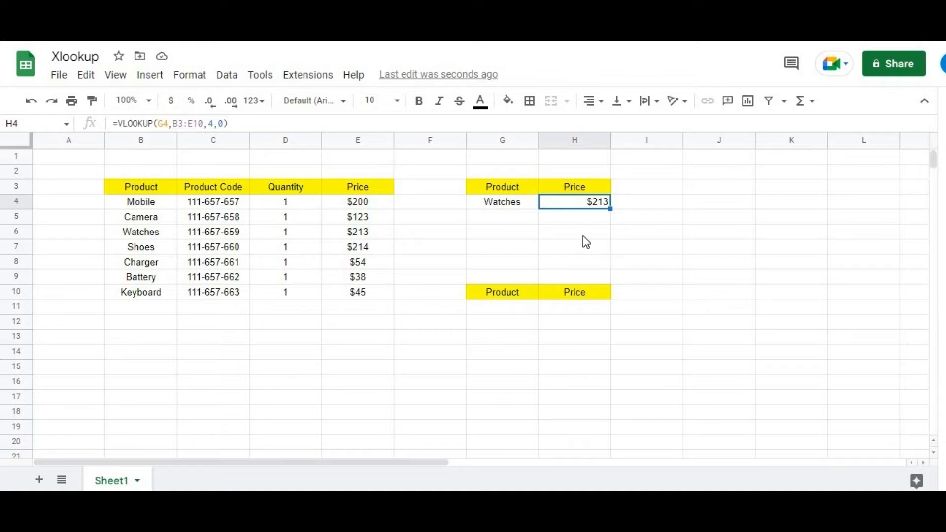
Step: Delete the Quantity column (column D) from the sheet
{"action": "left_click", "coordinate": [283, 140]}
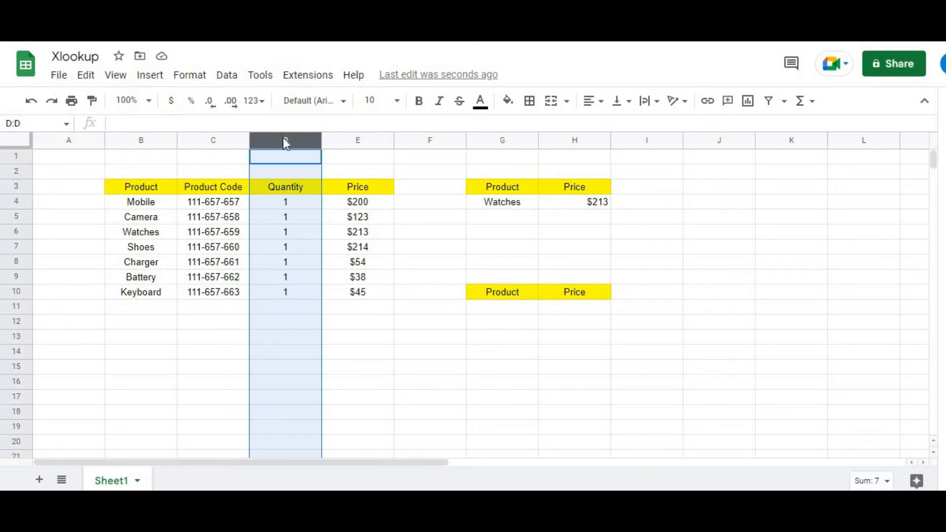
{"action": "right_click", "coordinate": [284, 140]}
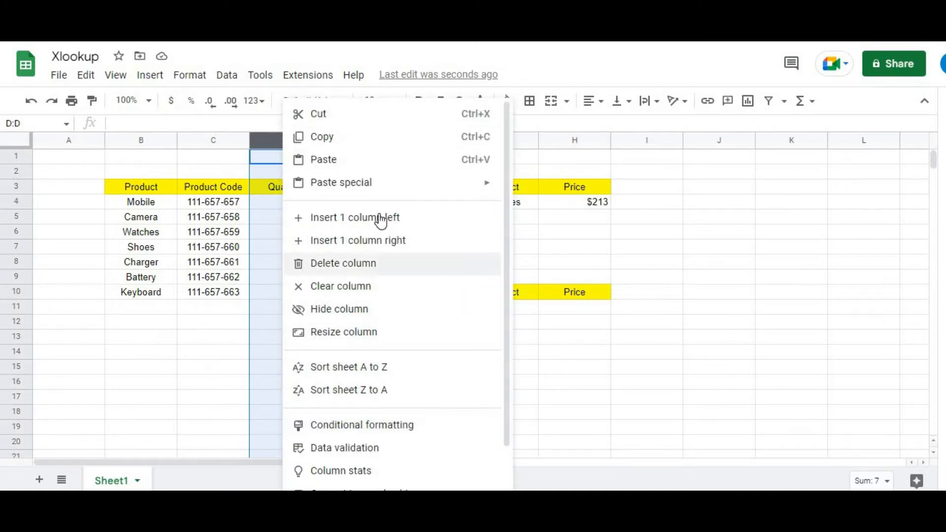
{"action": "left_click", "coordinate": [361, 270]}
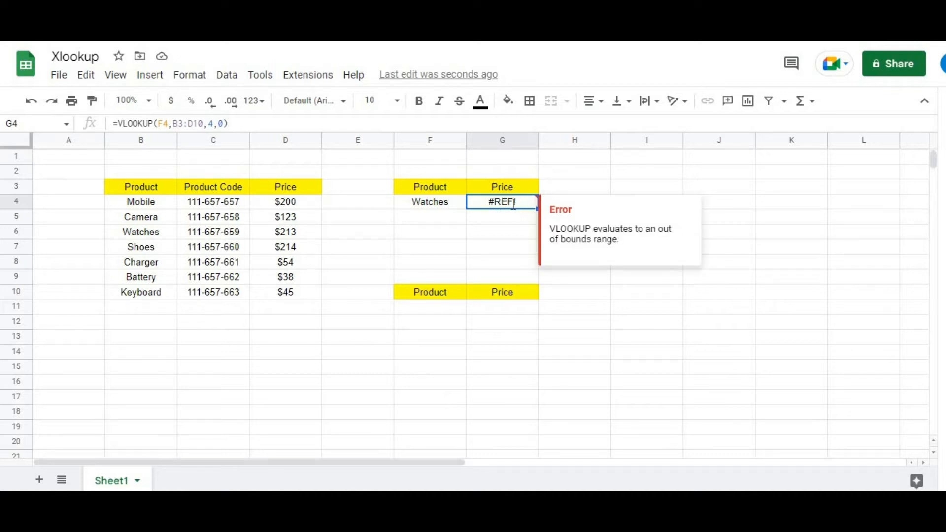
Step: Inspect the index argument of the VLOOKUP formula in G4, and undo the deletion of the Quantity column
{"action": "double_click", "coordinate": [512, 204]}
{"action": "left_click", "coordinate": [570, 202]}
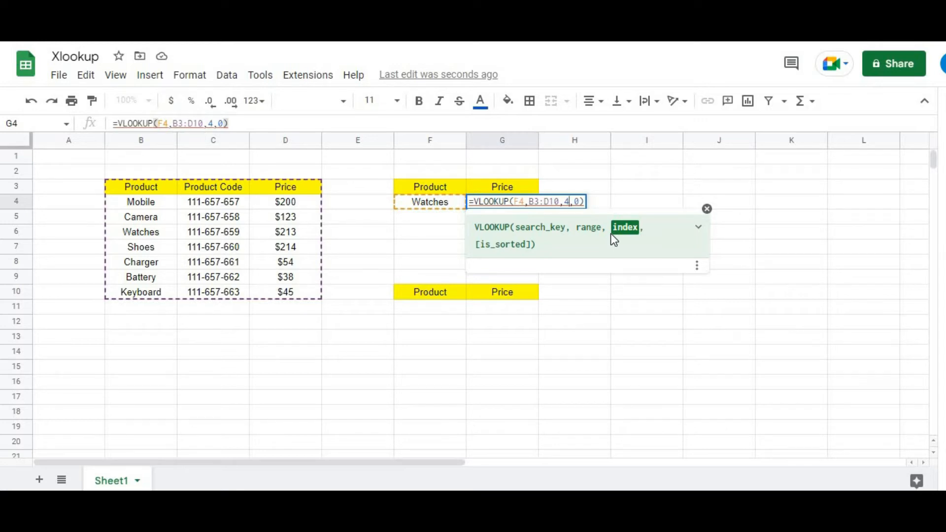
{"action": "key", "text": "Return"}
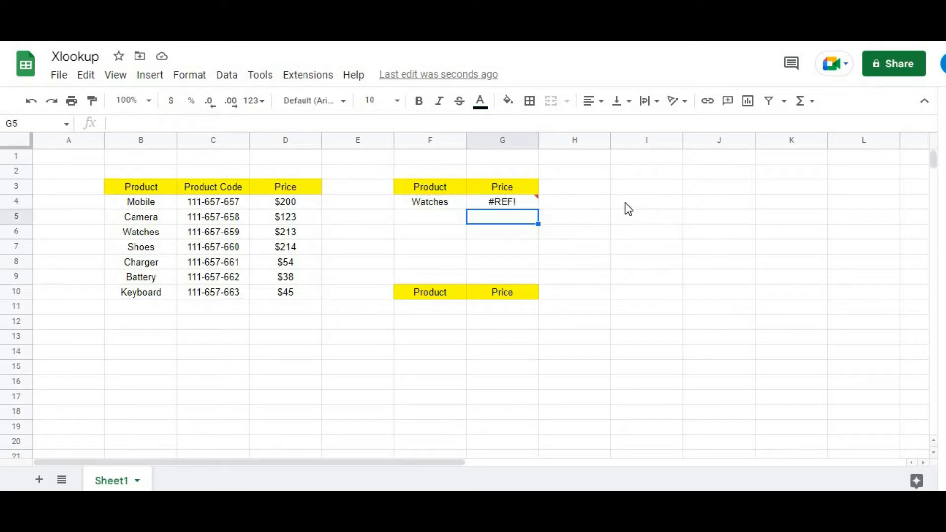
{"action": "left_click", "coordinate": [519, 203]}
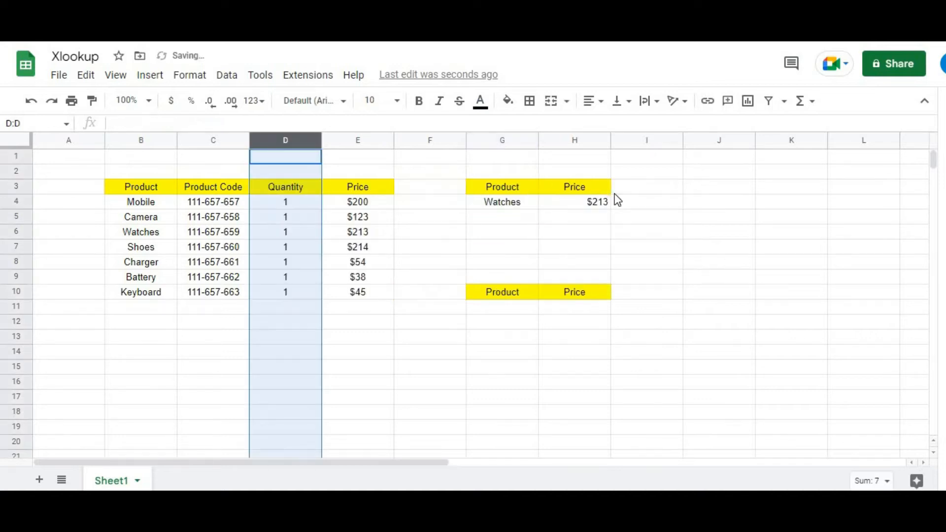
{"action": "left_click", "coordinate": [633, 218]}
Step: Enter the formula =xlookup(G11,B3:B10,E3:E10) in price cell H11 of the lower lookup table
{"action": "left_click", "coordinate": [502, 308]}
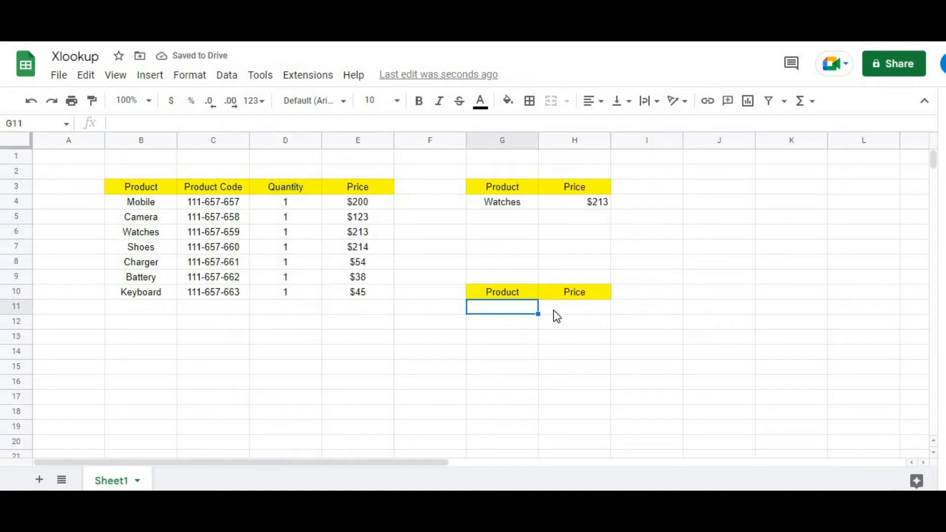
{"action": "left_click", "coordinate": [554, 309]}
{"action": "type", "text": "="}
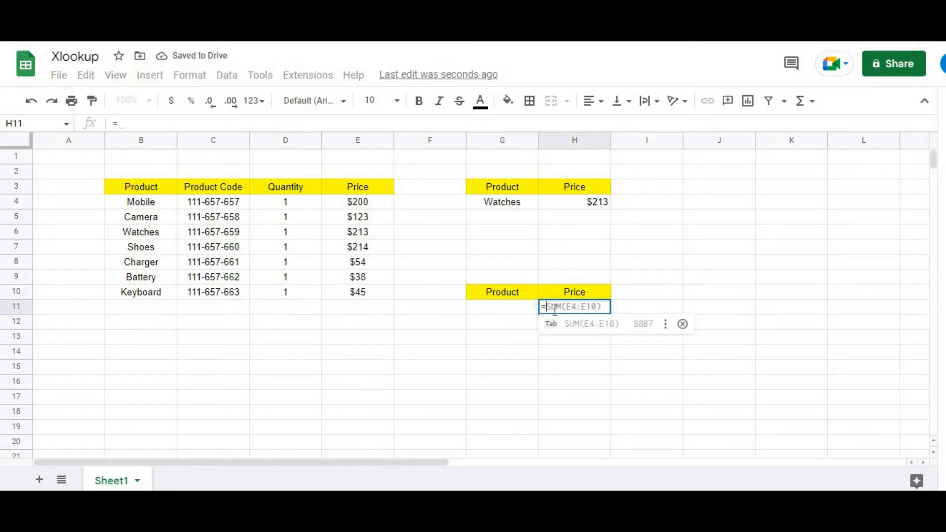
{"action": "type", "text": "xlookup"}
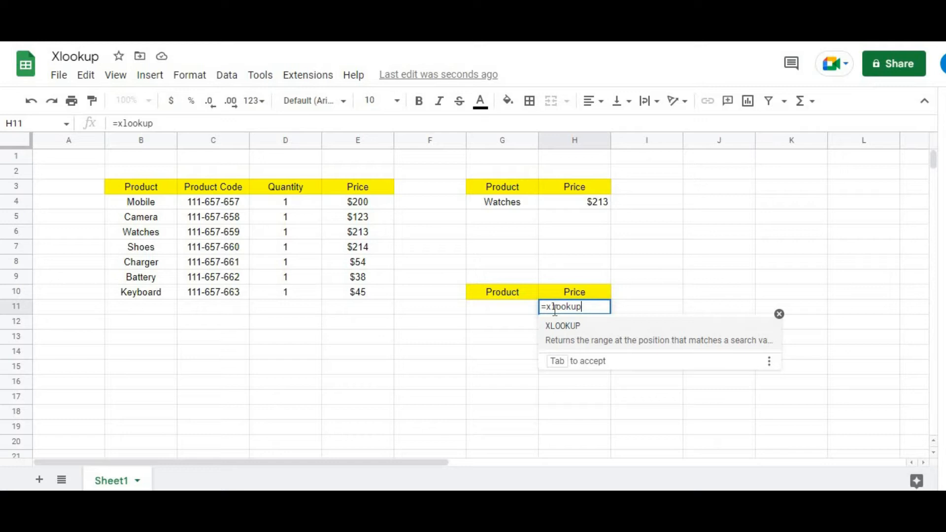
{"action": "type", "text": "("}
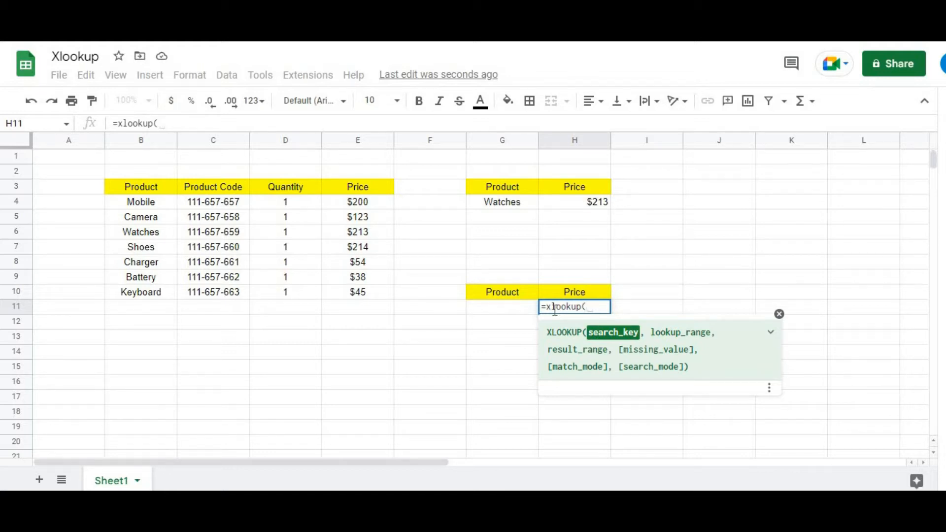
{"action": "left_click", "coordinate": [519, 304]}
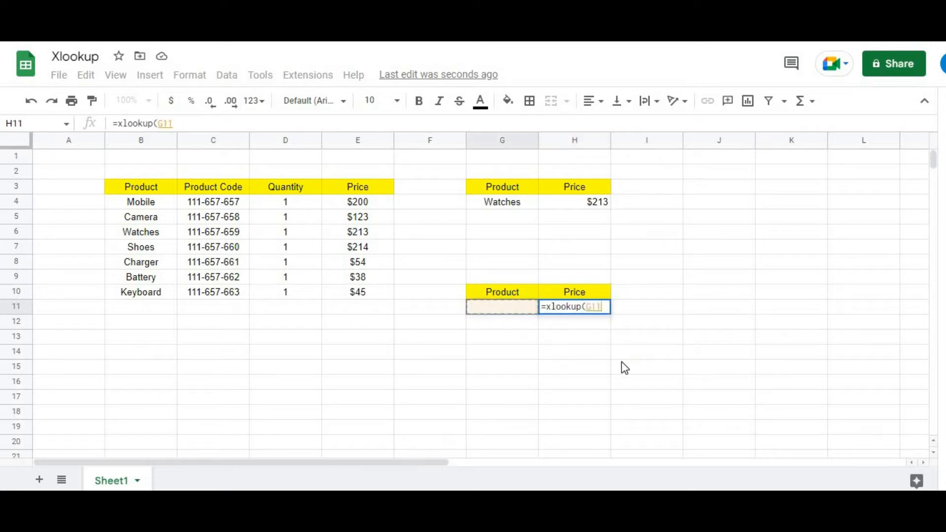
{"action": "type", "text": ","}
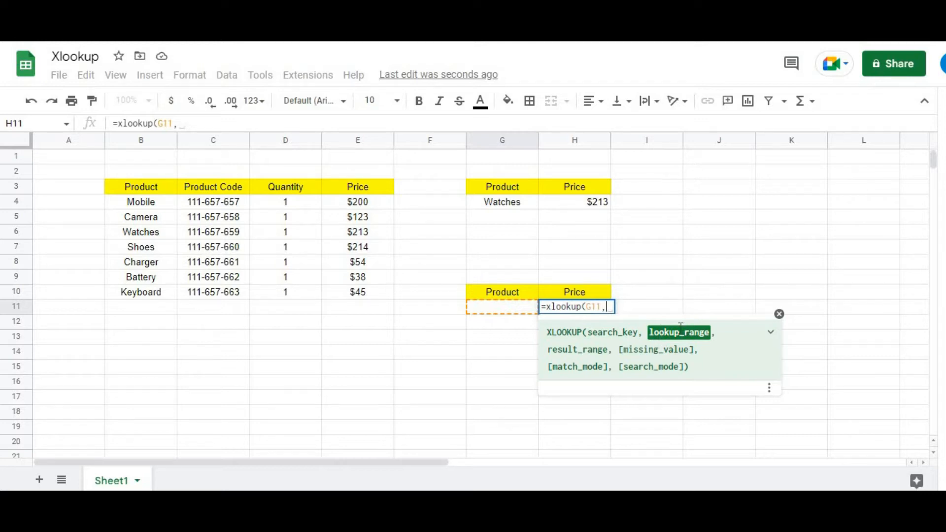
{"action": "left_click_drag", "start_coordinate": [143, 191], "coordinate": [144, 291]}
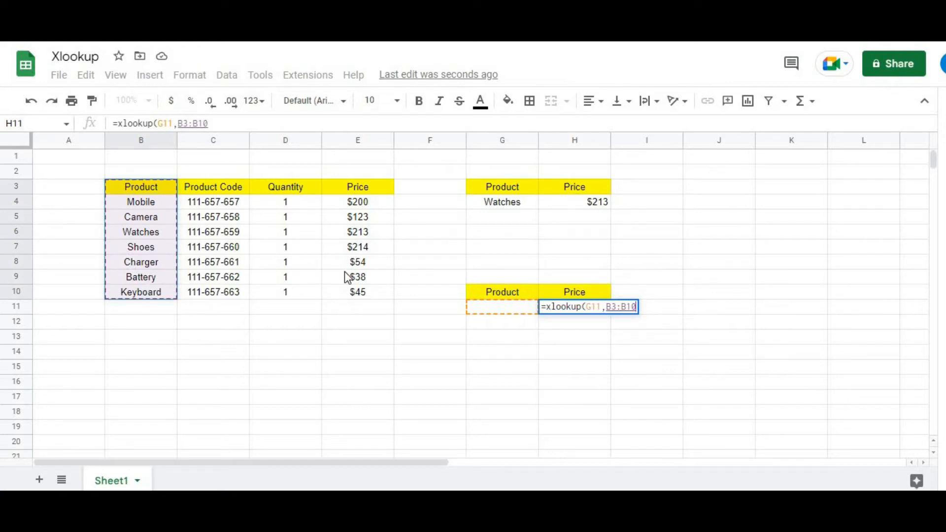
{"action": "type", "text": ","}
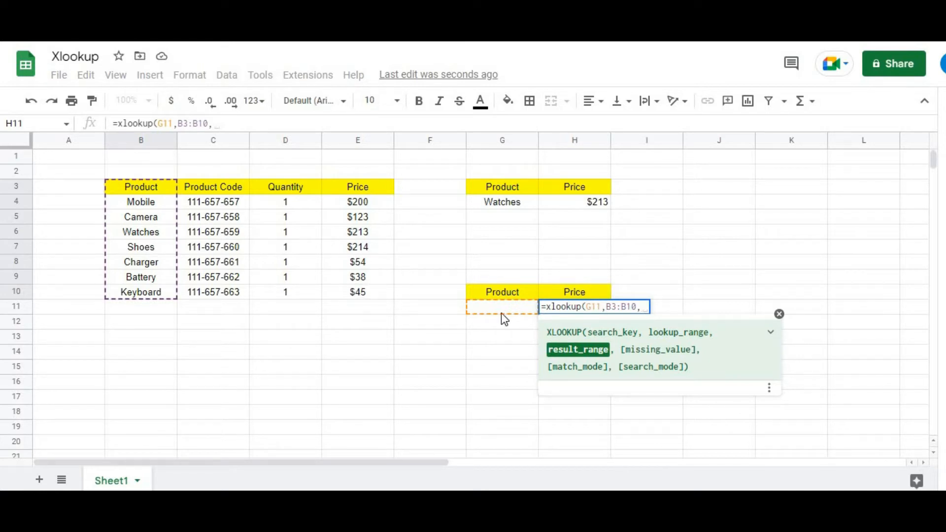
{"action": "left_click_drag", "start_coordinate": [355, 187], "coordinate": [351, 297]}
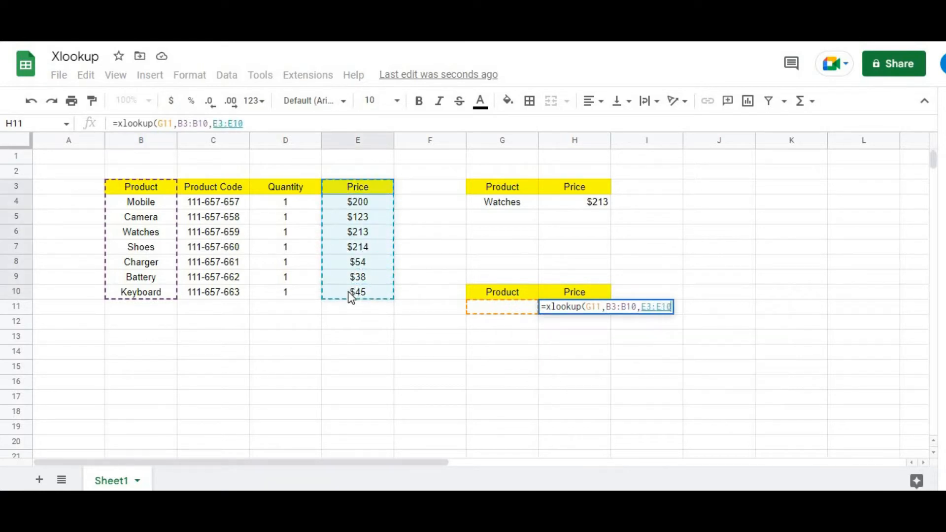
{"action": "type", "text": ","}
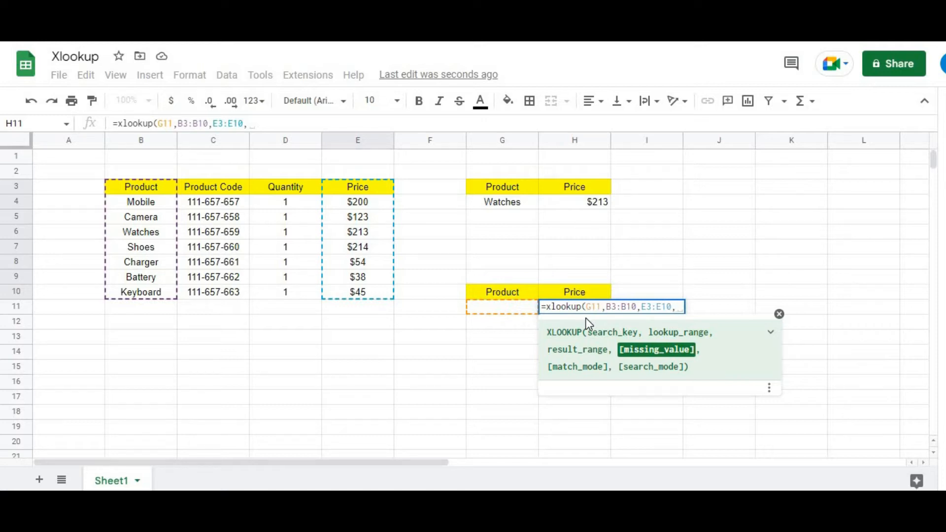
{"action": "key", "text": "BackSpace"}
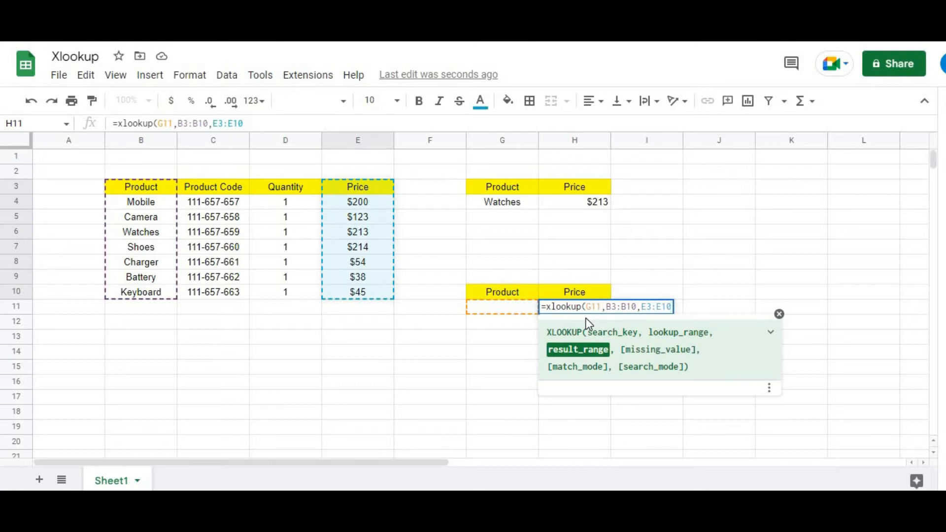
{"action": "type", "text": ")"}
{"action": "key", "text": "Return"}
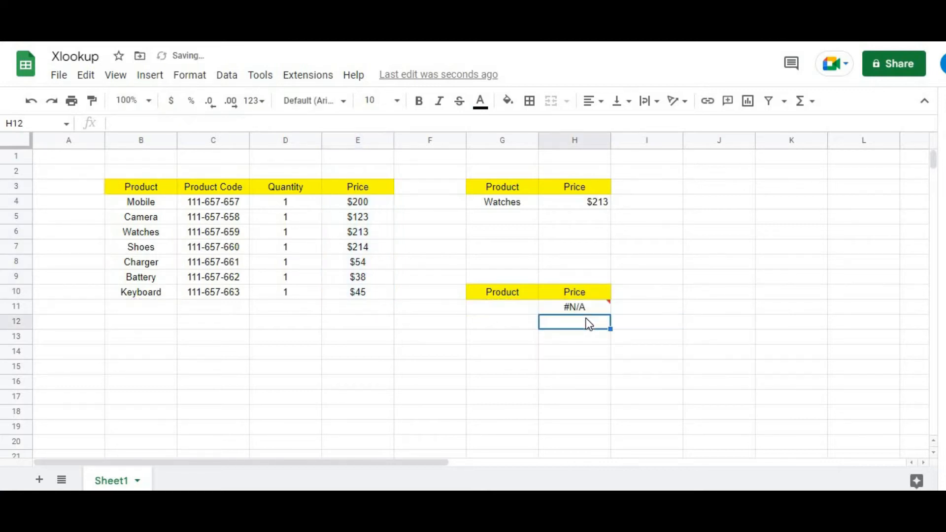
Step: Copy the product name Battery from B9 into lookup cell G11
{"action": "left_click", "coordinate": [502, 310]}
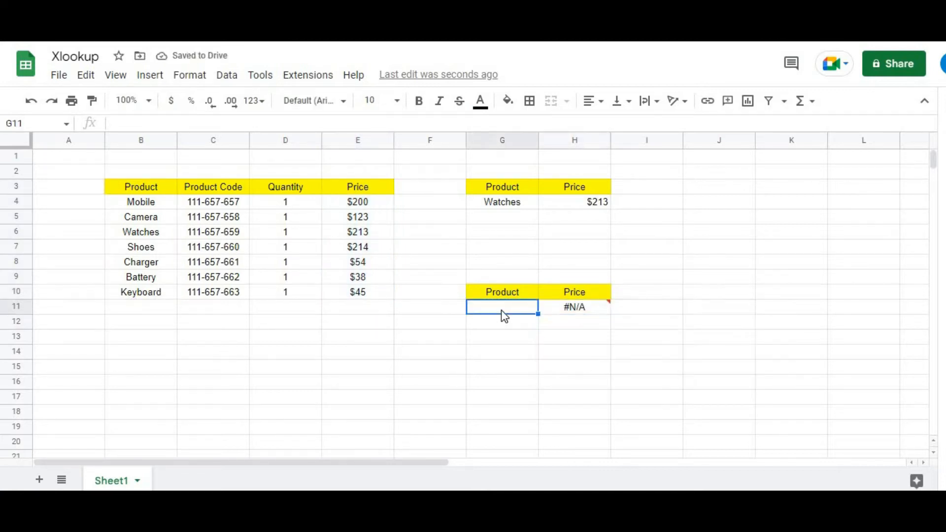
{"action": "left_click", "coordinate": [153, 273]}
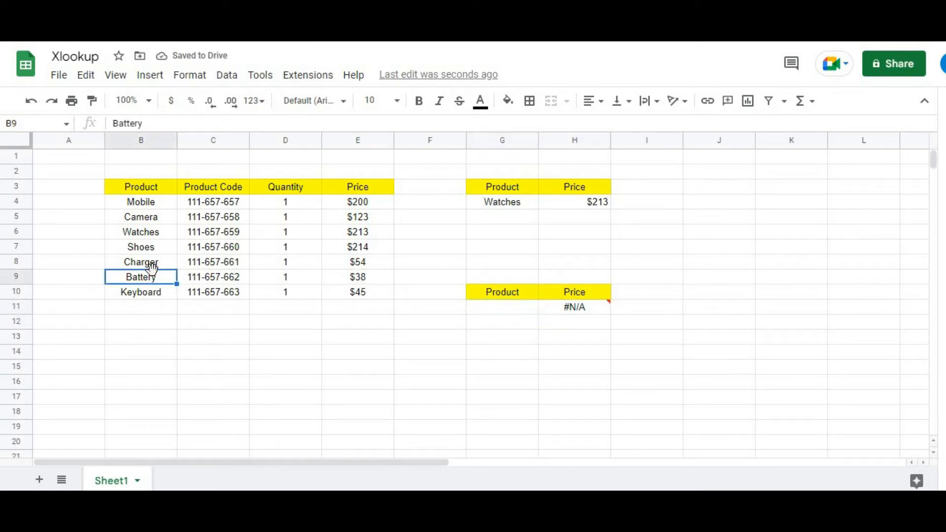
{"action": "key", "text": "ctrl+c"}
{"action": "left_click", "coordinate": [511, 311]}
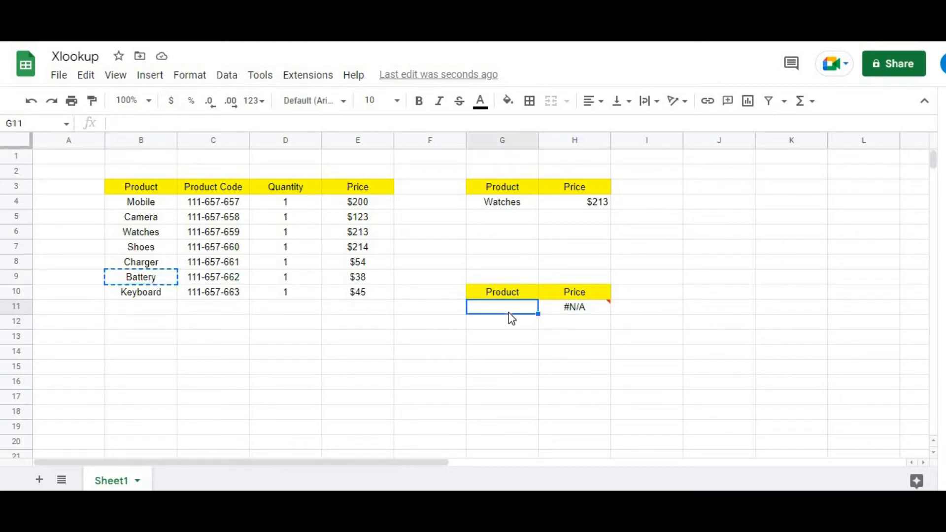
{"action": "key", "text": "ctrl+v"}
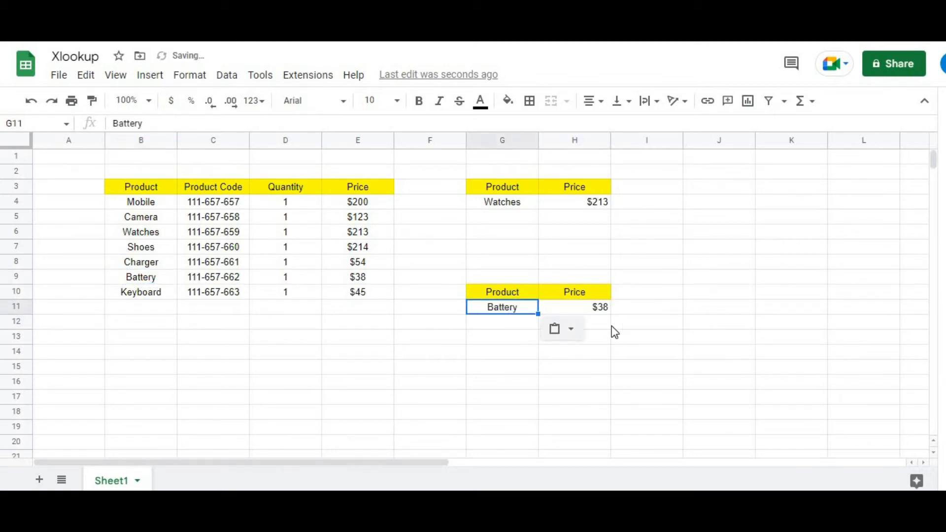
Step: Replace the product in lookup cell G11 with a copy of Keyboard from B10
{"action": "left_click", "coordinate": [154, 297]}
{"action": "key", "text": "ctrl+c"}
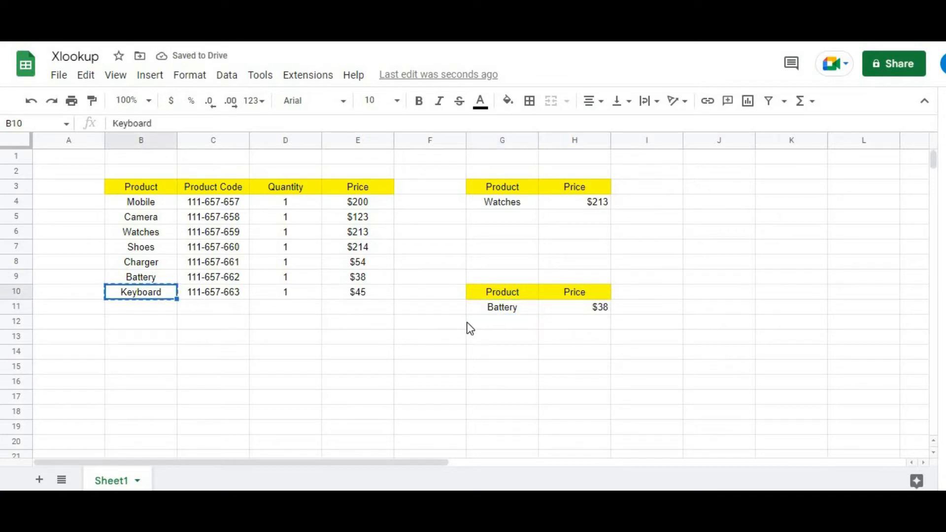
{"action": "left_click", "coordinate": [510, 312]}
{"action": "key", "text": "ctrl+v"}
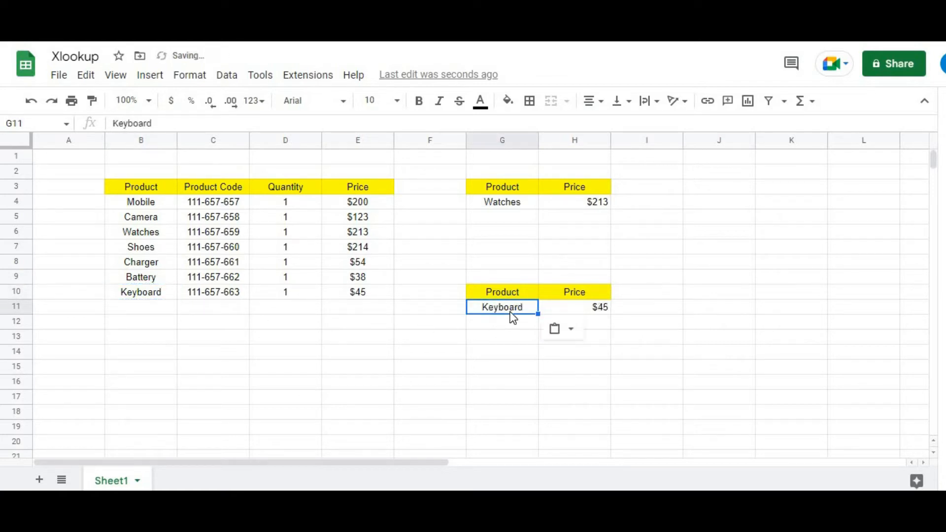
{"action": "left_click", "coordinate": [484, 340]}
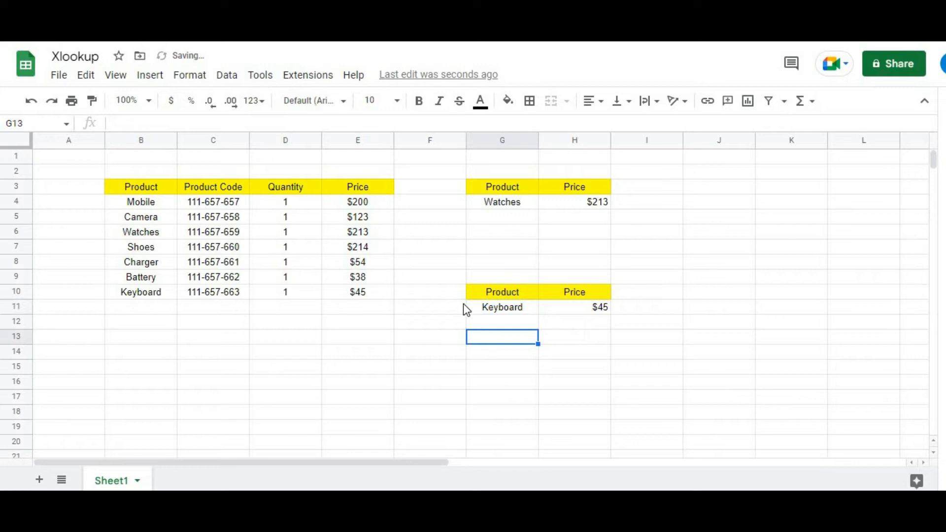
Step: Compare the VLOOKUP formula in H4 with the XLOOKUP formula in H11
{"action": "left_click", "coordinate": [558, 205]}
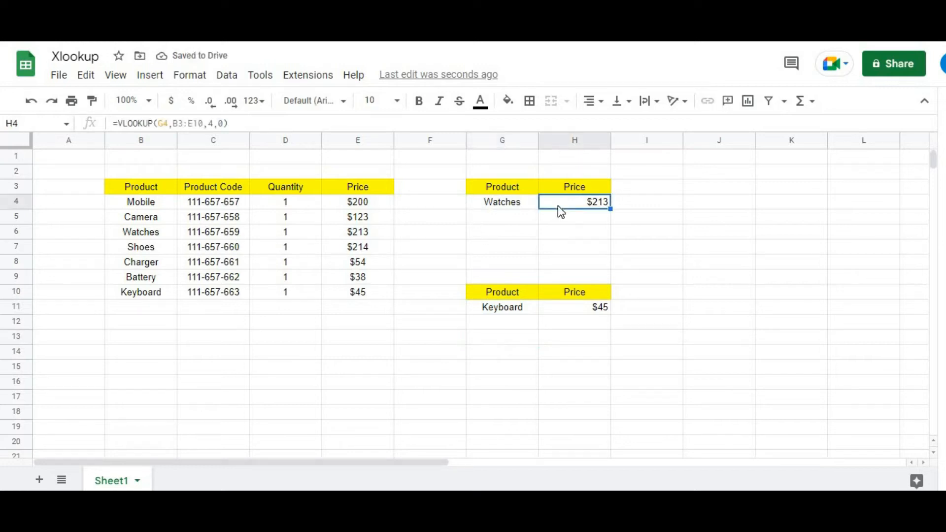
{"action": "left_click", "coordinate": [572, 306]}
{"action": "left_click", "coordinate": [660, 294]}
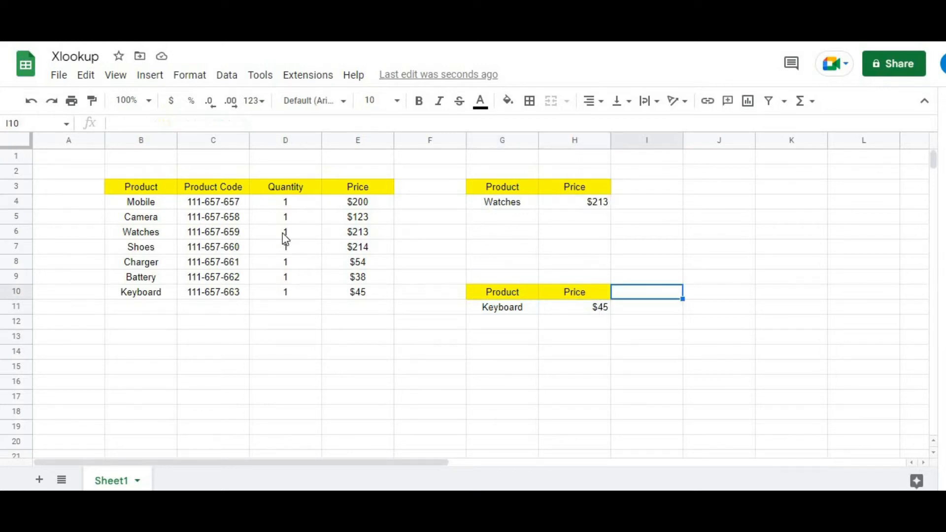
Step: Delete the Quantity column again and check the VLOOKUP price cell for Watches
{"action": "right_click", "coordinate": [281, 143]}
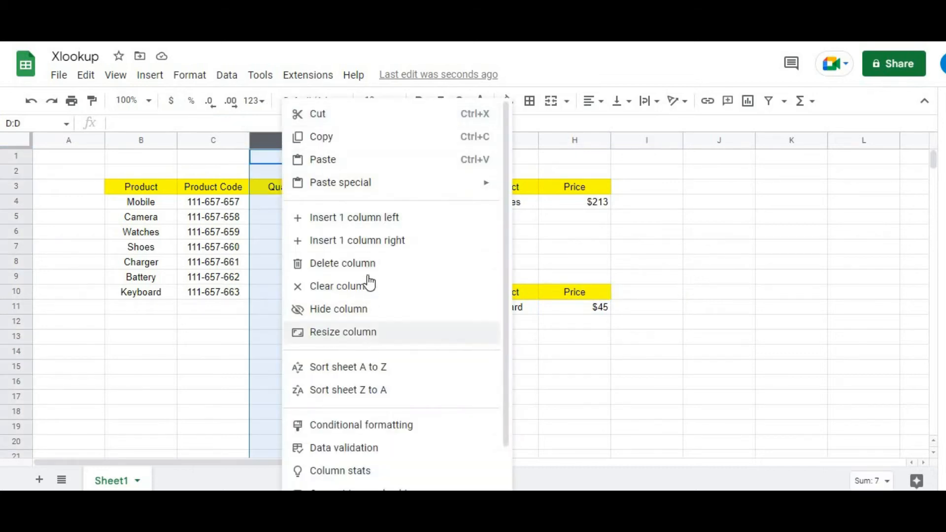
{"action": "left_click", "coordinate": [327, 266]}
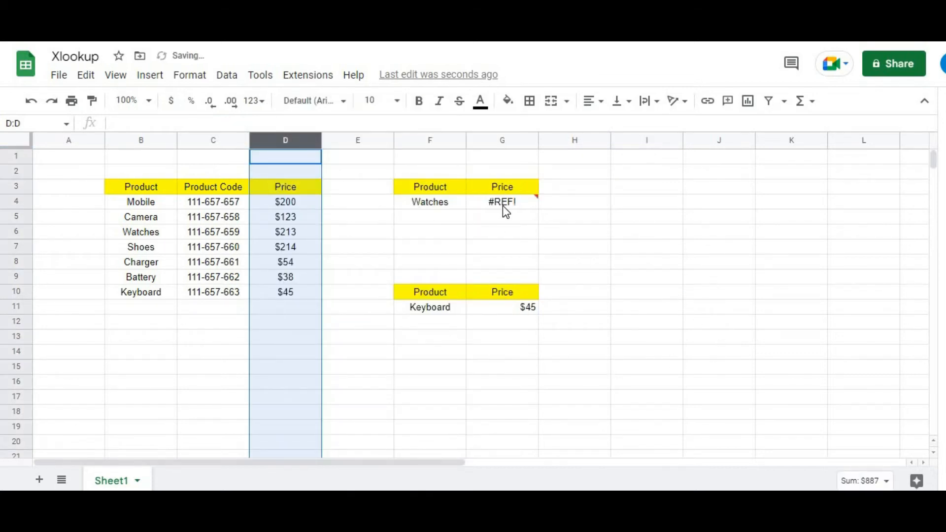
{"action": "left_click", "coordinate": [503, 205]}
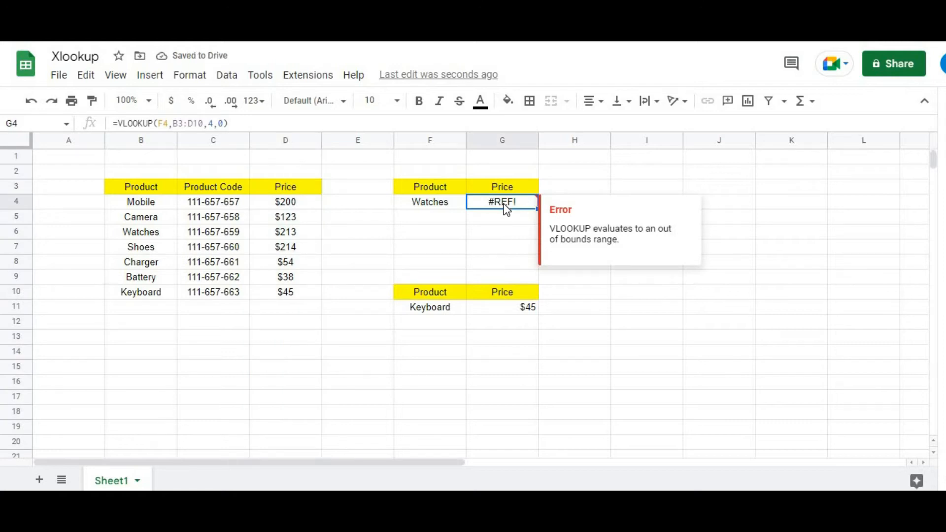
Step: Inspect the ranges used by the XLOOKUP formula in G11, and undo the deletion of the Quantity column
{"action": "left_click", "coordinate": [490, 308]}
{"action": "double_click", "coordinate": [489, 308]}
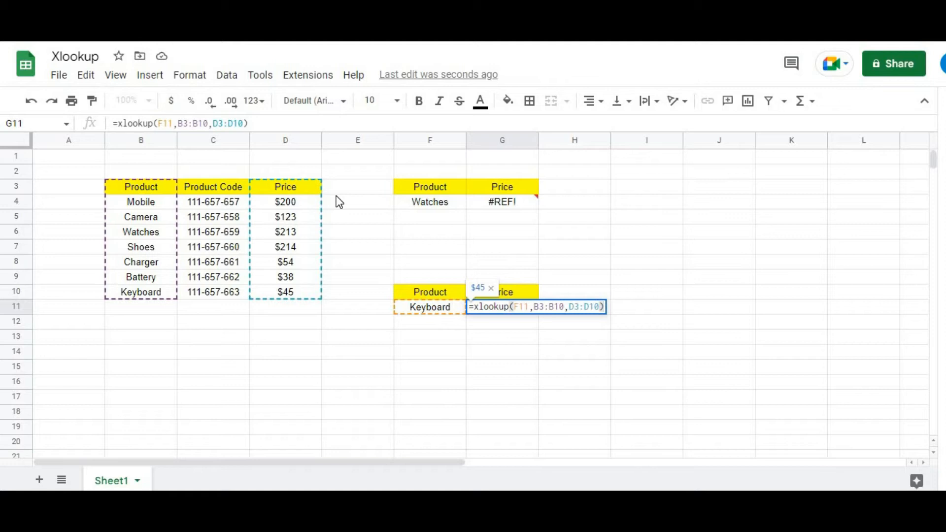
{"action": "left_click", "coordinate": [653, 238]}
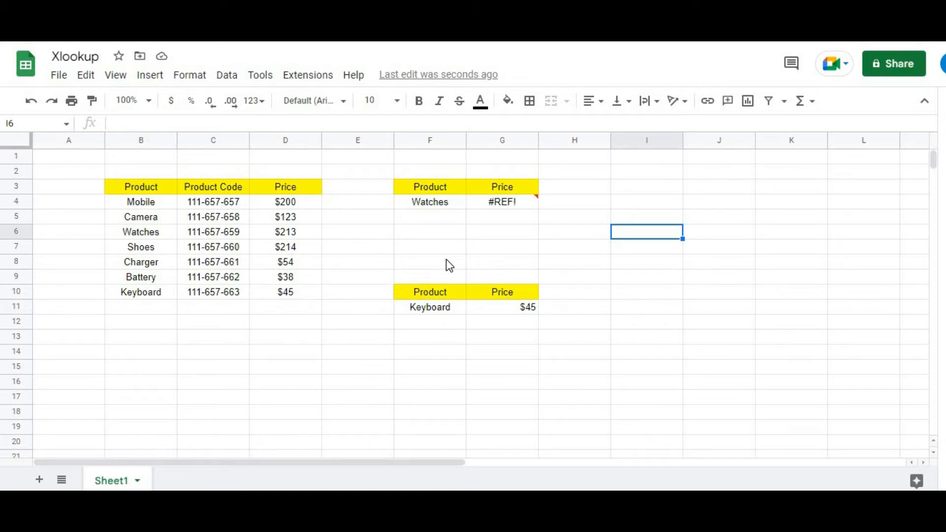
{"action": "key", "text": "ctrl+z"}
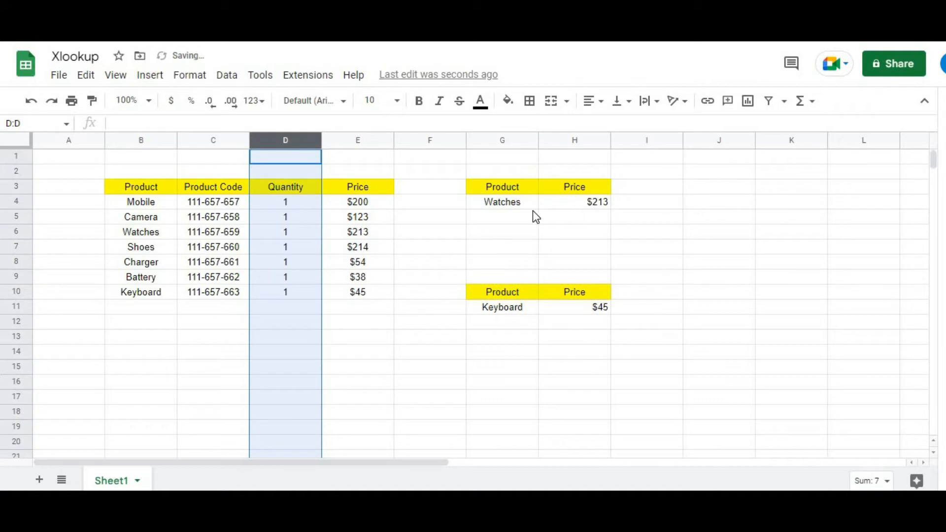
Step: Clear the product names from lookup cells G4 and G11
{"action": "left_click", "coordinate": [519, 208]}
{"action": "key", "text": "Delete"}
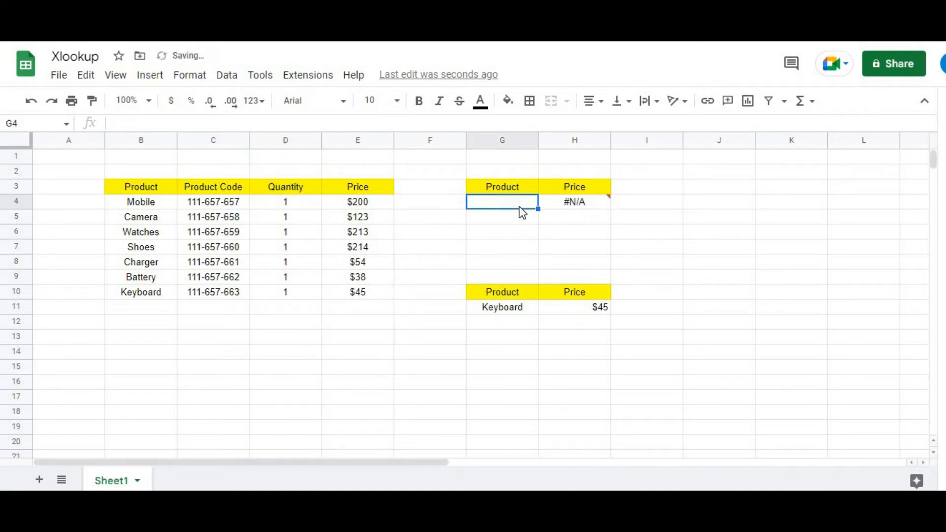
{"action": "left_click", "coordinate": [499, 309]}
{"action": "key", "text": "Delete"}
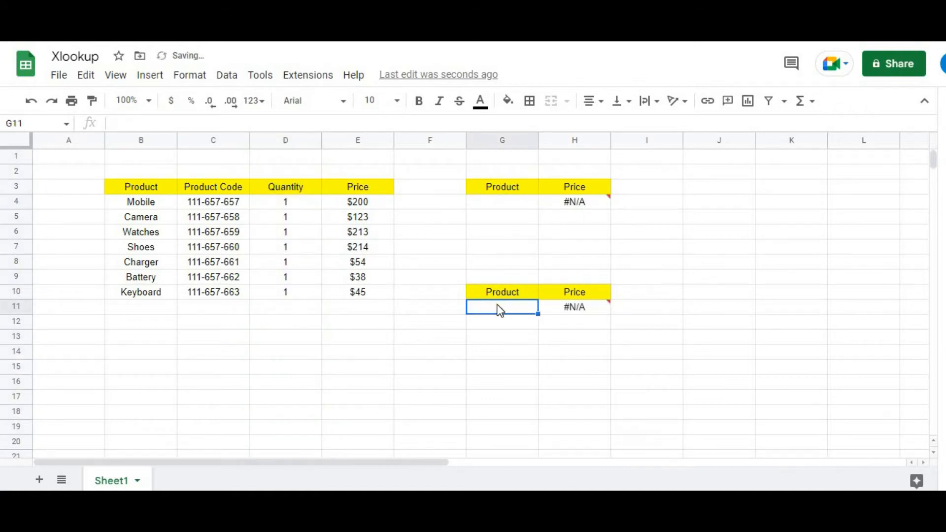
Step: Wrap the VLOOKUP in H4 in an error fallback, making the formula =iferror(VLOOKUP(G4,B3:E10,4,0),"NOT FOUND")
{"action": "left_click", "coordinate": [567, 208]}
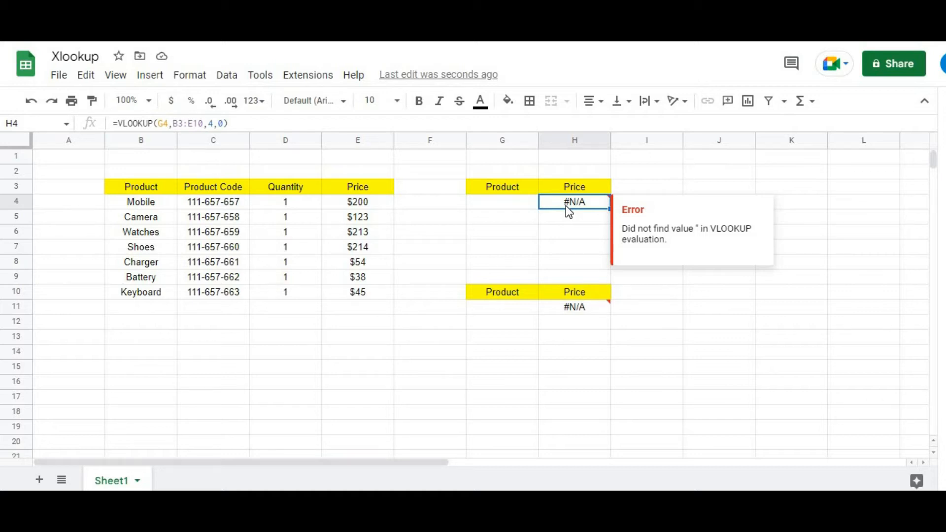
{"action": "double_click", "coordinate": [565, 206]}
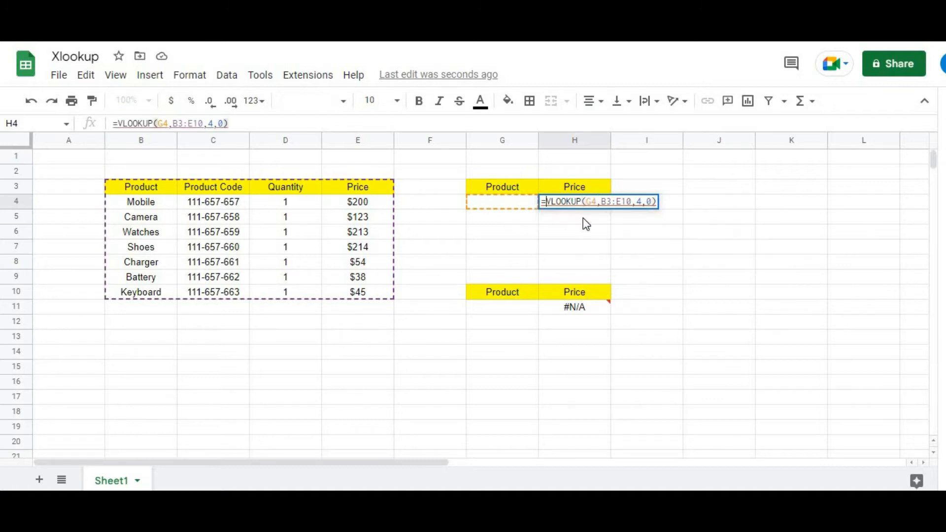
{"action": "type", "text": "iferror"}
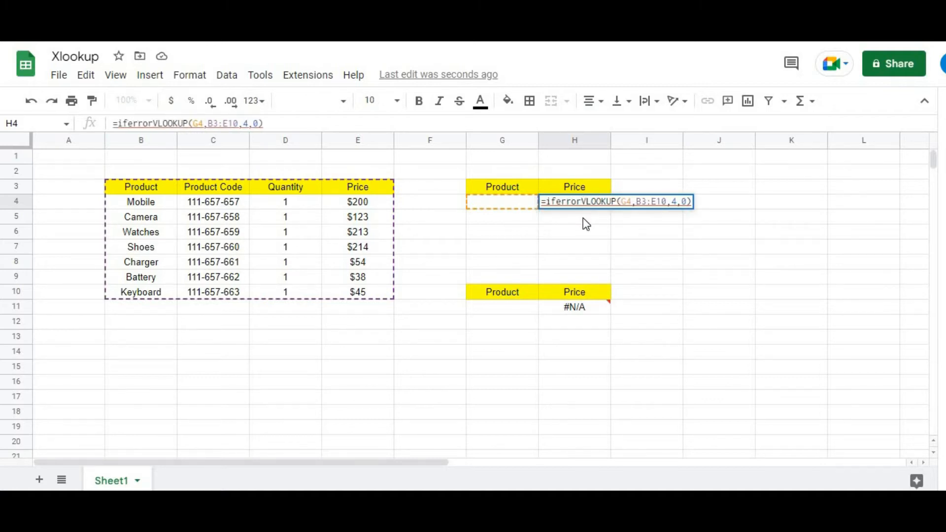
{"action": "type", "text": "("}
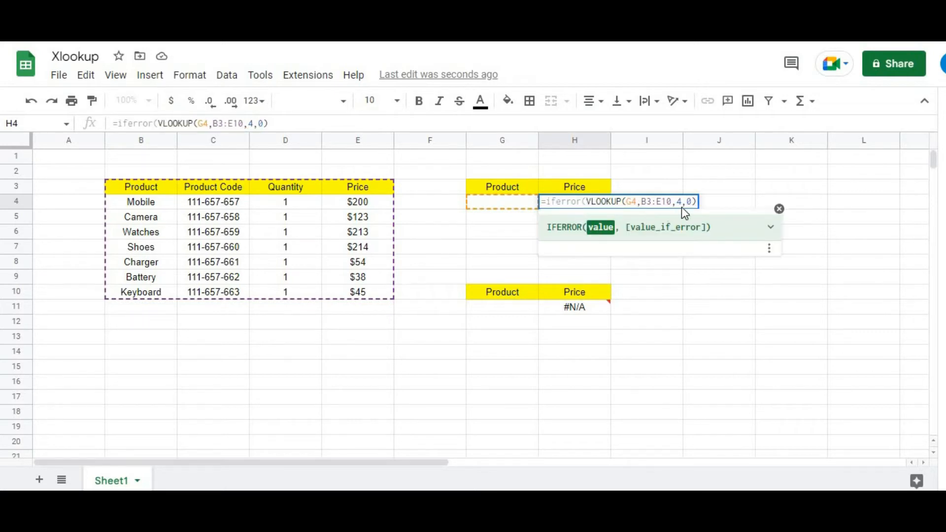
{"action": "left_click", "coordinate": [696, 202]}
{"action": "type", "text": ", "}
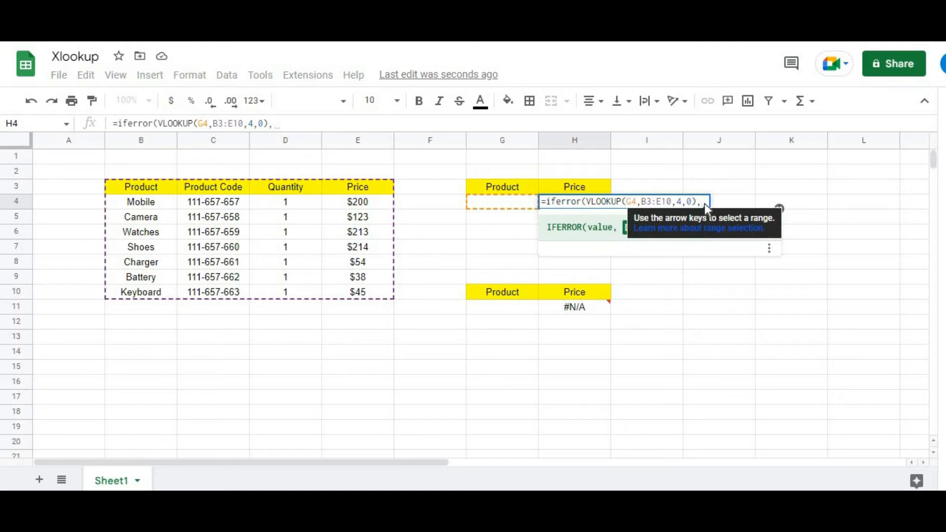
{"action": "type", "text": "\"\""}
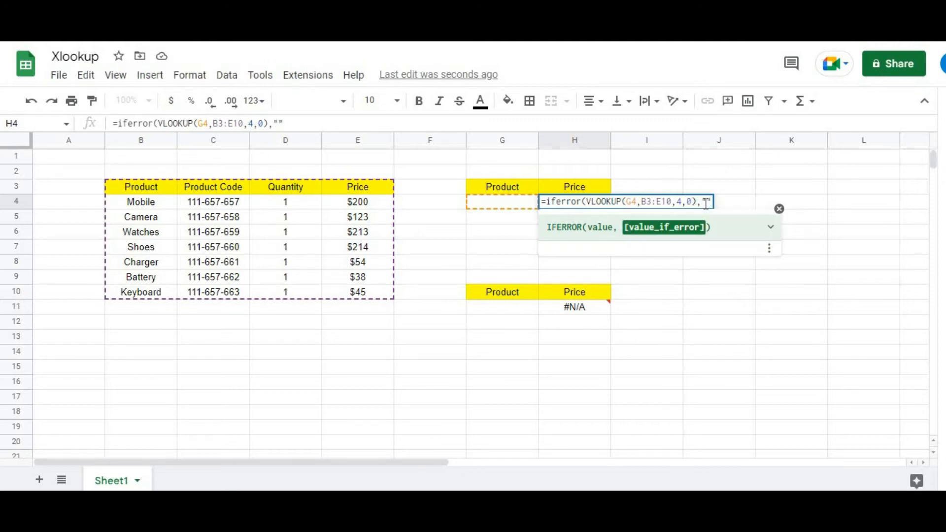
{"action": "type", "text": "NO"}
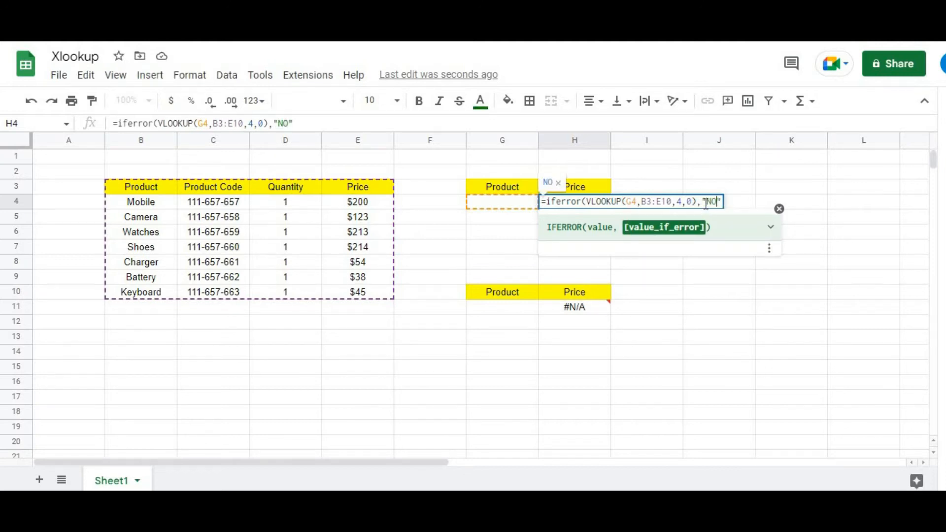
{"action": "type", "text": "T FOUND"}
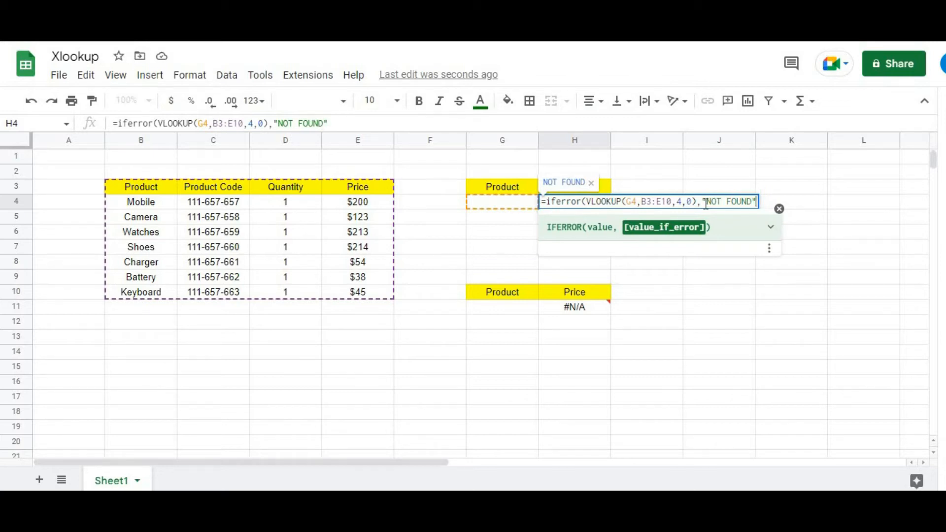
{"action": "type", "text": ")"}
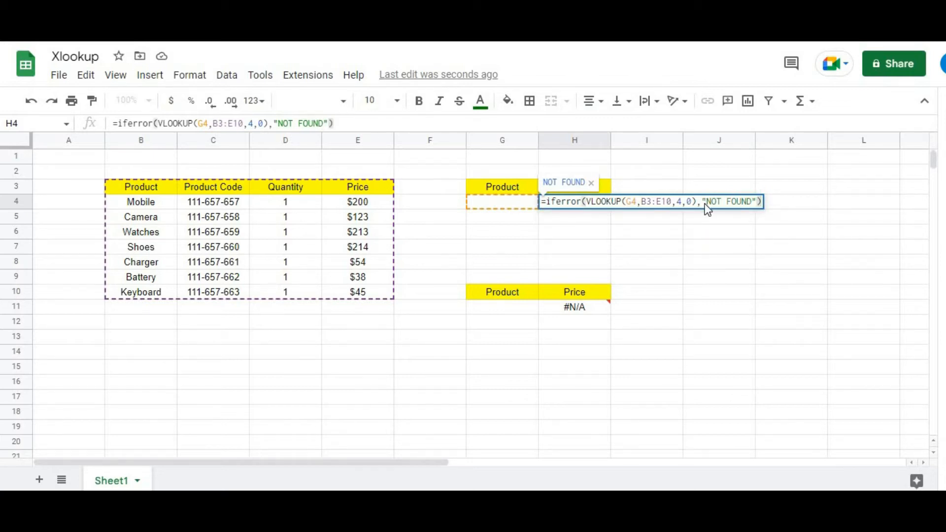
{"action": "key", "text": "Return"}
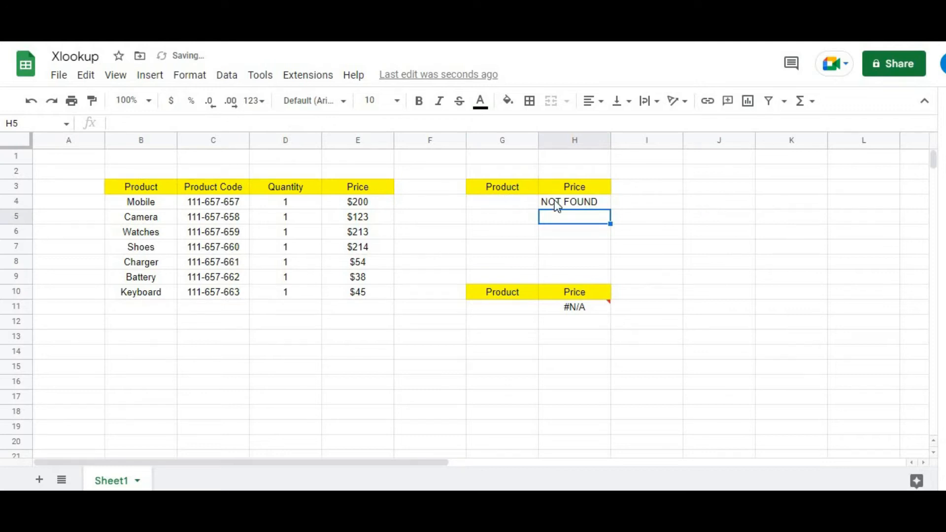
Step: Test the error fallback by entering the unlisted product cable in lookup cell G4
{"action": "left_click", "coordinate": [495, 203]}
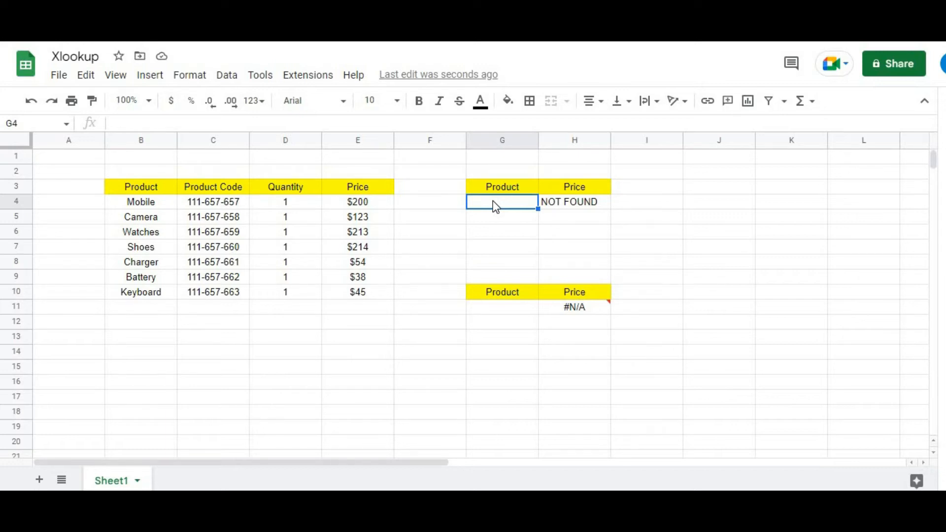
{"action": "type", "text": "cable"}
{"action": "key", "text": "Return"}
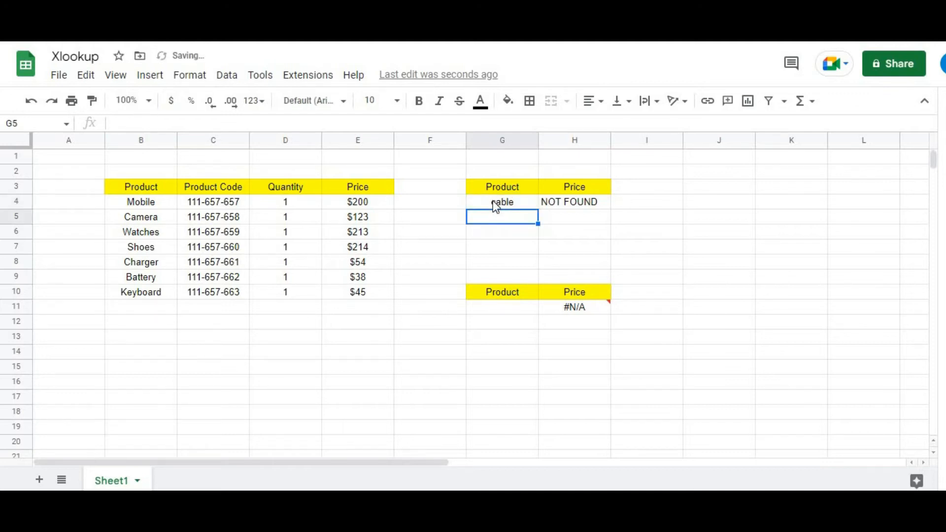
Step: Copy Watches from B6 into lookup cell G4 and check the price formula in H4
{"action": "left_click", "coordinate": [123, 238]}
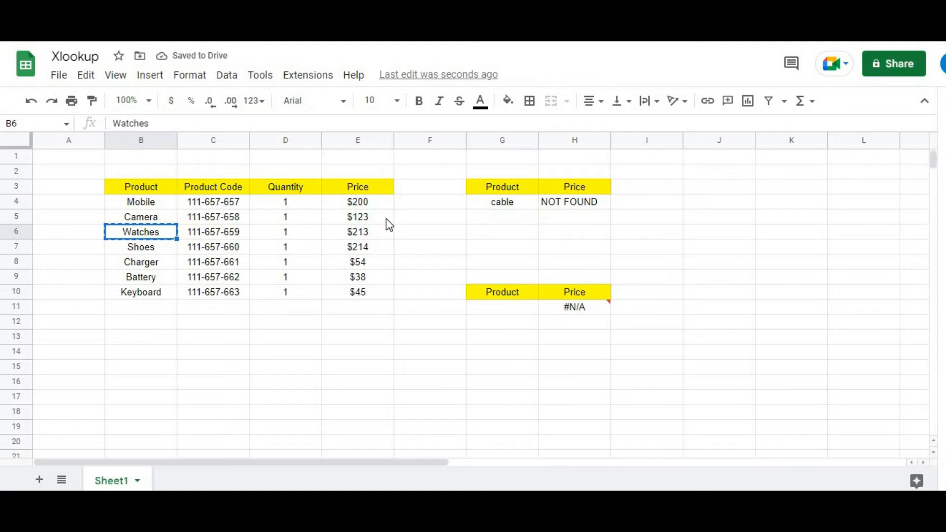
{"action": "left_click", "coordinate": [487, 202]}
{"action": "type", "text": "Watches"}
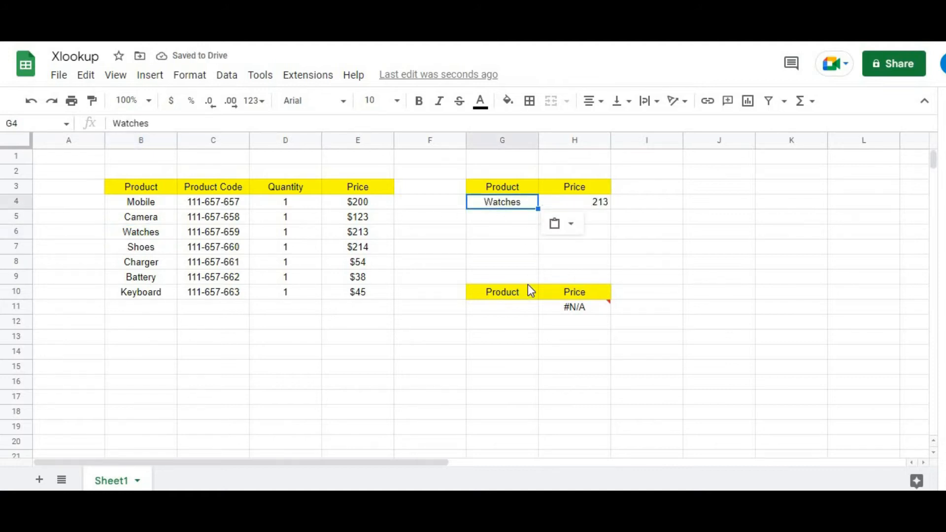
{"action": "left_click", "coordinate": [578, 202]}
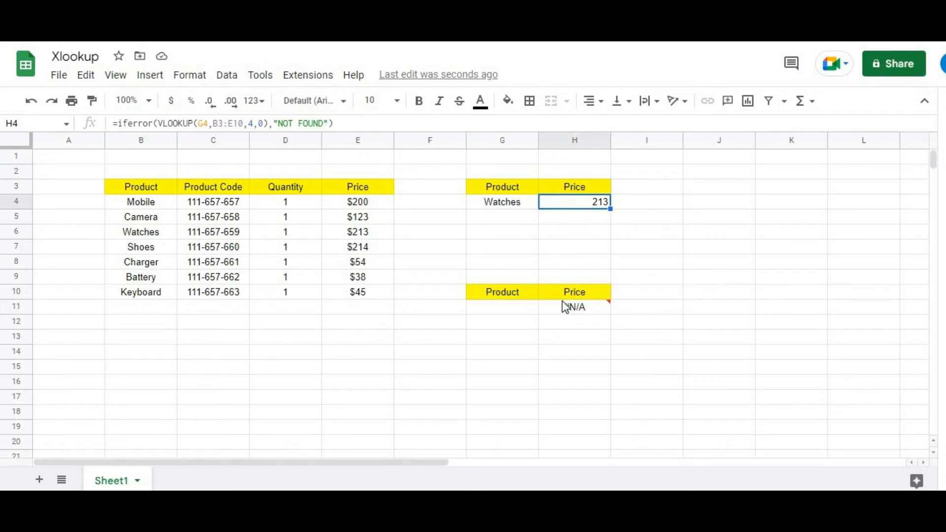
Step: Add "NOT FOUND" as the missing value in H11, making the formula =xlookup(G11,B3:B10,E3:E10,"NOT FOUND")
{"action": "mouse_move", "coordinate": [559, 309]}
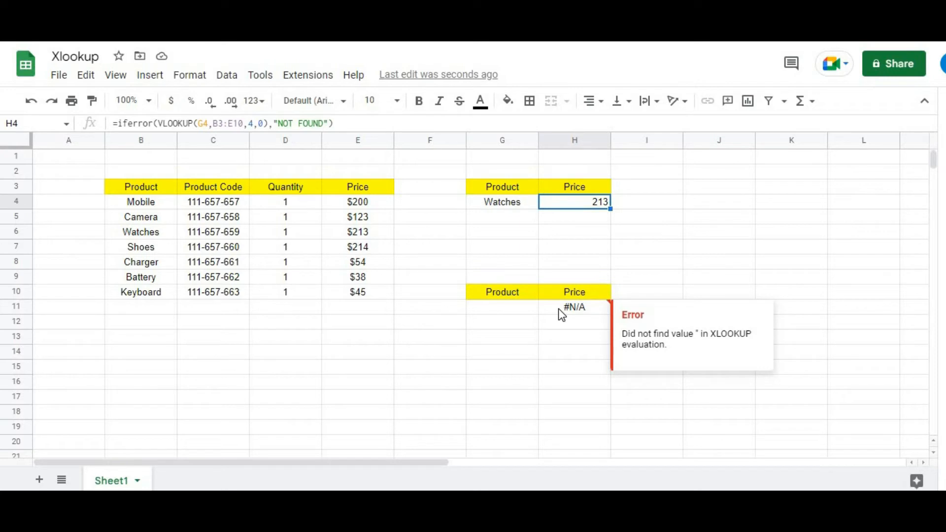
{"action": "left_click", "coordinate": [559, 310]}
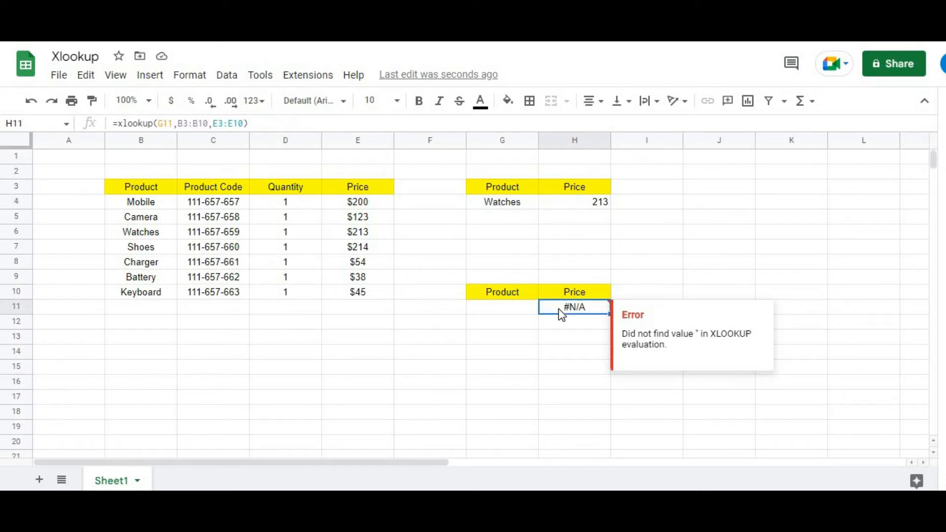
{"action": "double_click", "coordinate": [577, 306]}
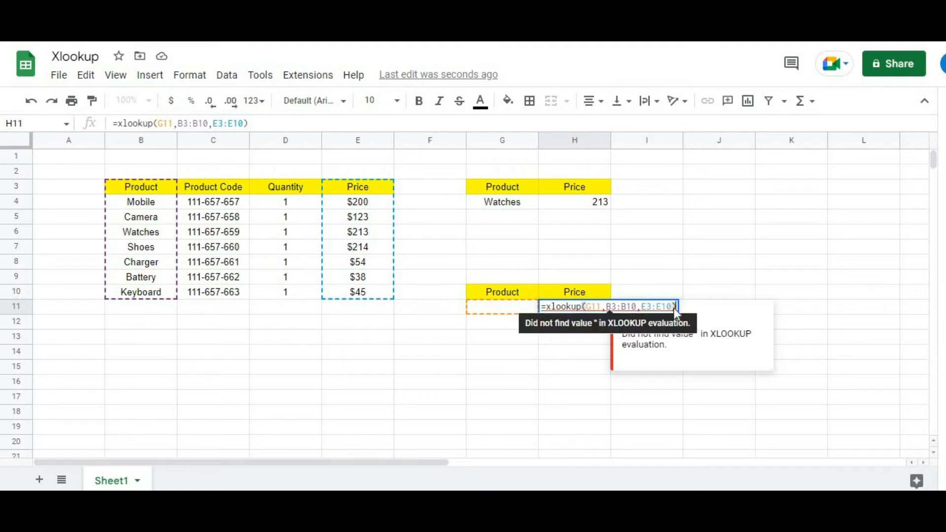
{"action": "key", "text": "BackSpace"}
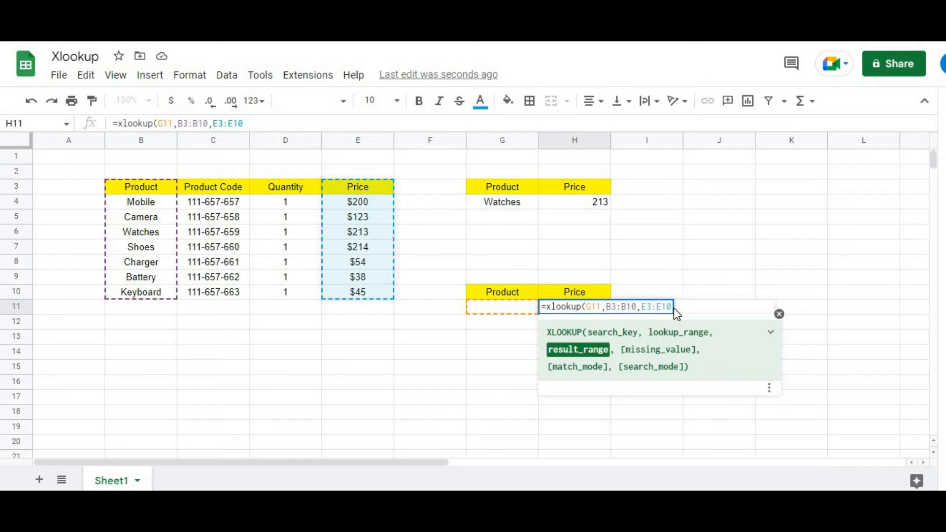
{"action": "type", "text": ","}
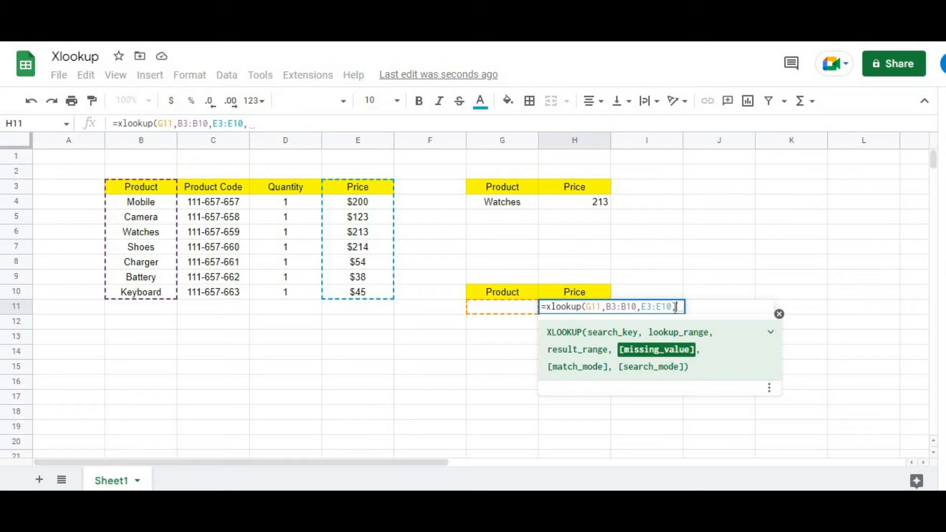
{"action": "type", "text": "\"\""}
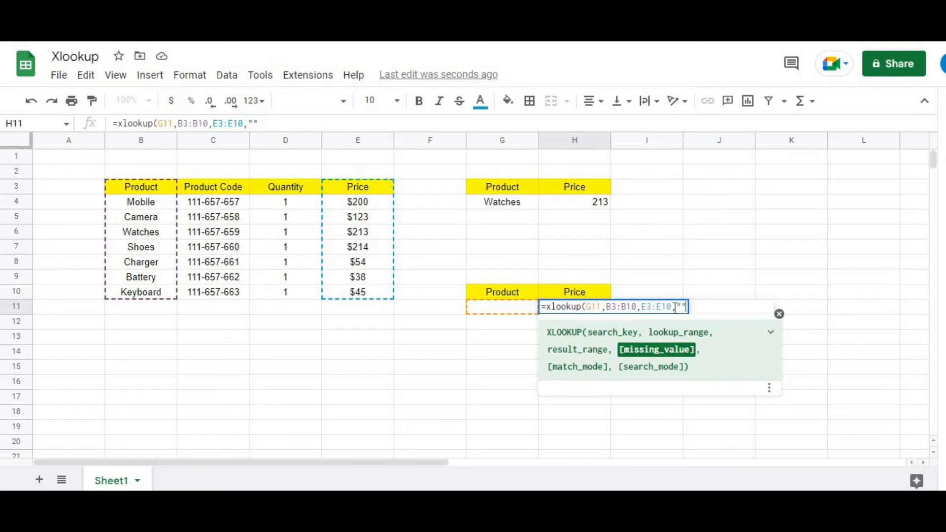
{"action": "type", "text": "NOT FOUND"}
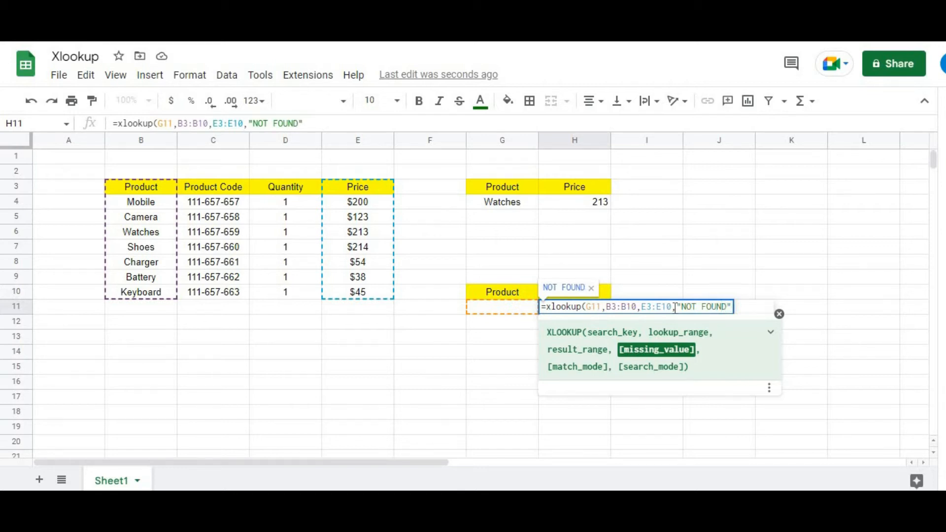
{"action": "key", "text": "Return"}
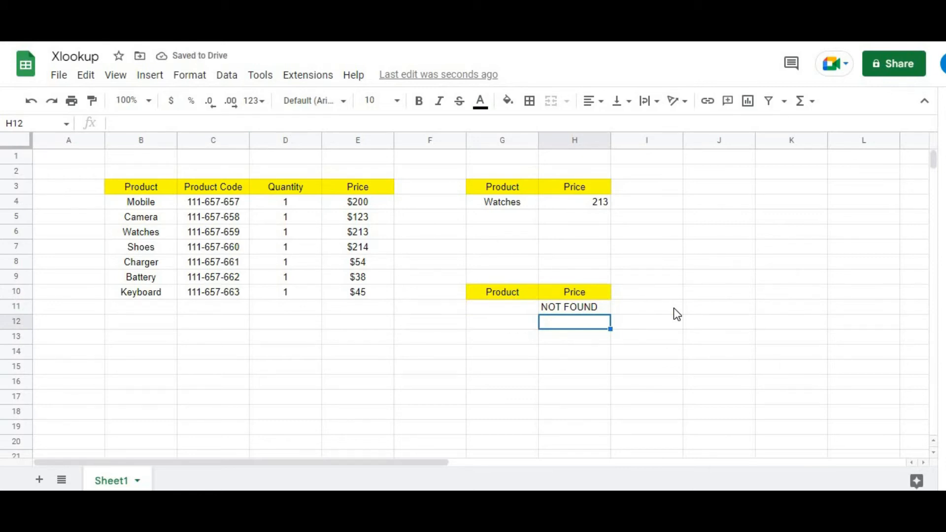
Step: Test the XLOOKUP with a listed product by copying Keyboard from B10 into lookup cell G11
{"action": "left_click", "coordinate": [163, 292]}
{"action": "key", "text": "ctrl+c"}
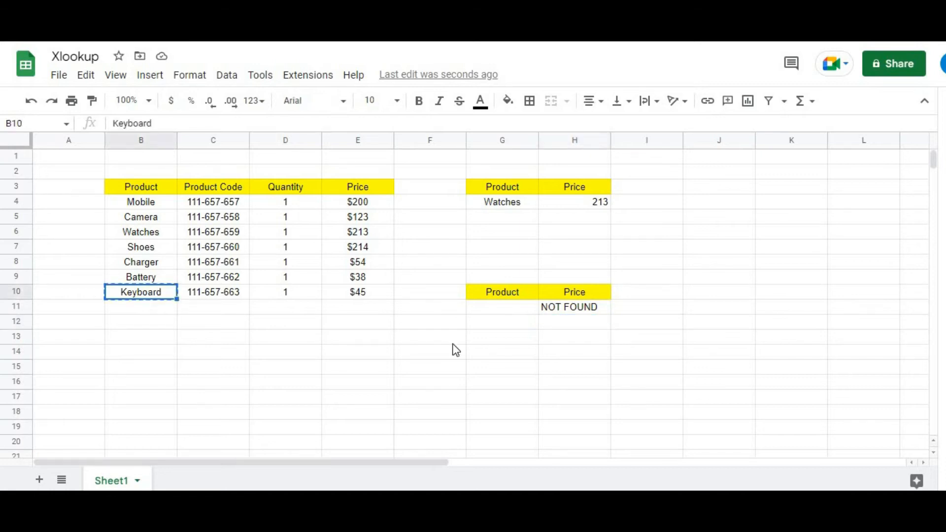
{"action": "left_click", "coordinate": [506, 311]}
{"action": "key", "text": "ctrl+v"}
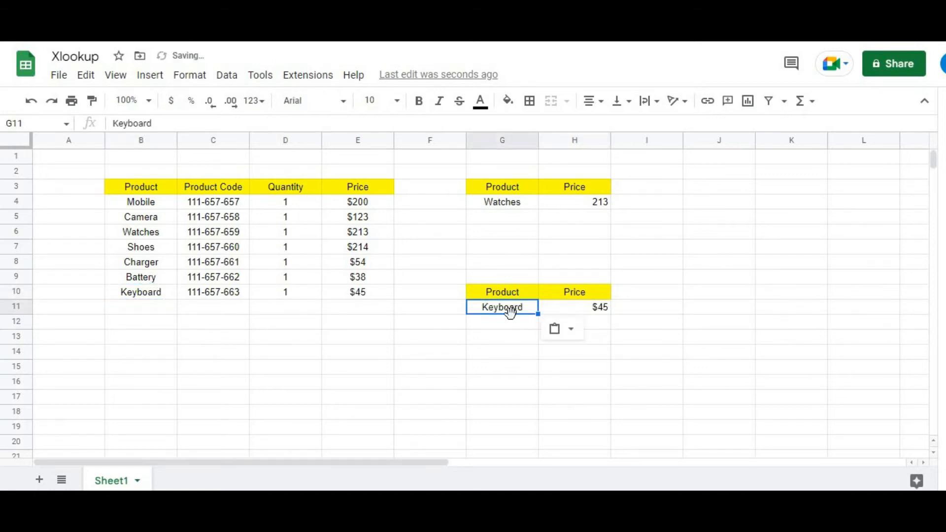
Step: Replace the product in lookup cell G11 with the unlisted product cable to test the missing value
{"action": "key", "text": "Delete"}
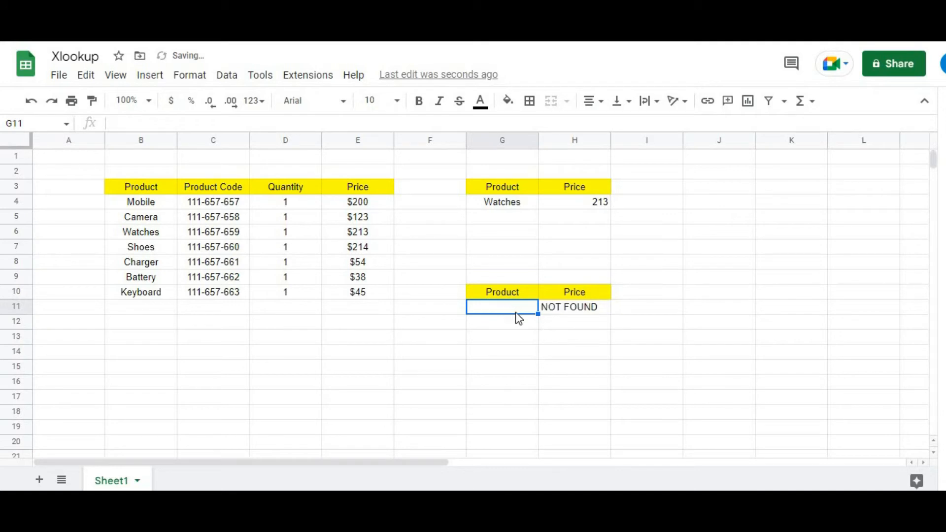
{"action": "type", "text": "cable"}
{"action": "key", "text": "Return"}
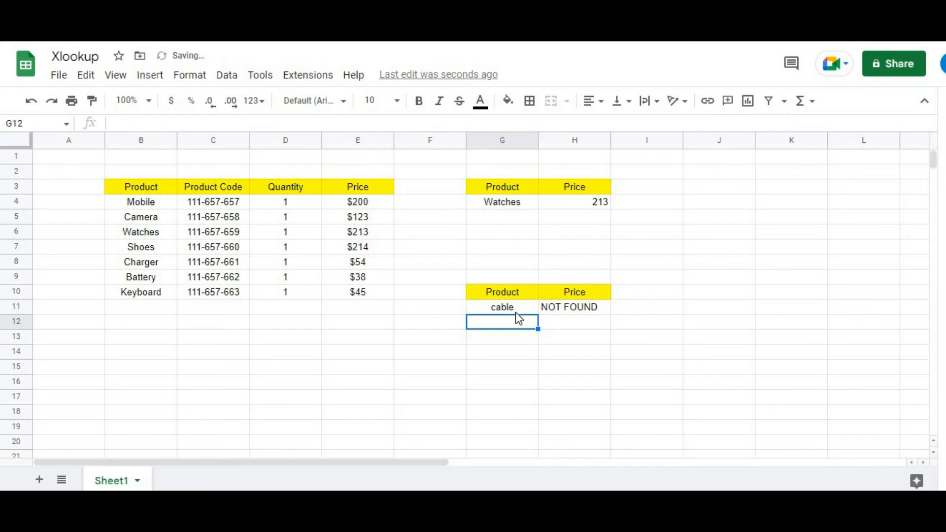
Step: Compare the formulas in H4 and H11, examining the missing_value argument of the XLOOKUP in H11
{"action": "left_click", "coordinate": [590, 213]}
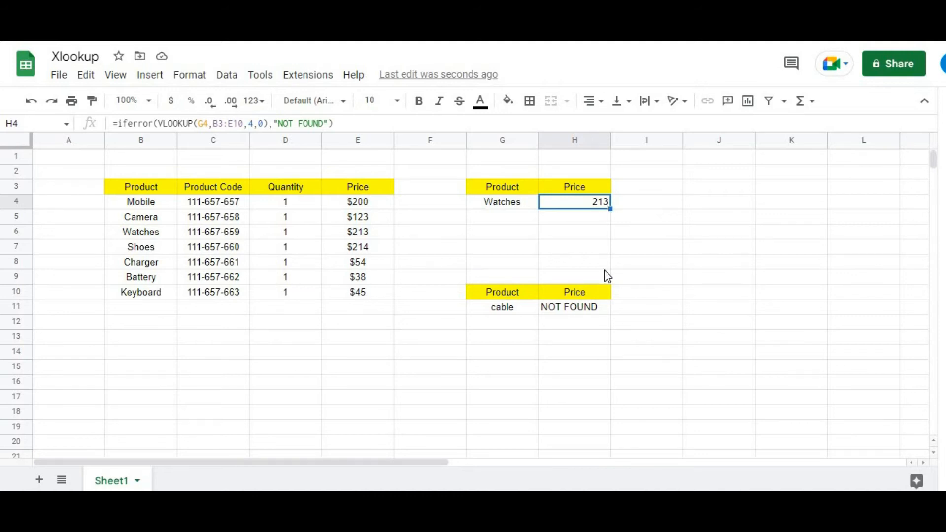
{"action": "left_click", "coordinate": [579, 311]}
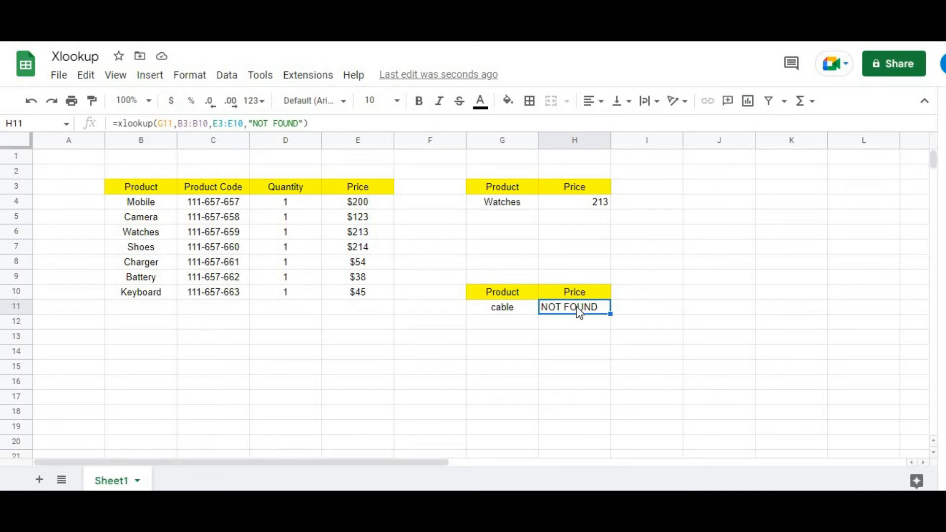
{"action": "double_click", "coordinate": [579, 311]}
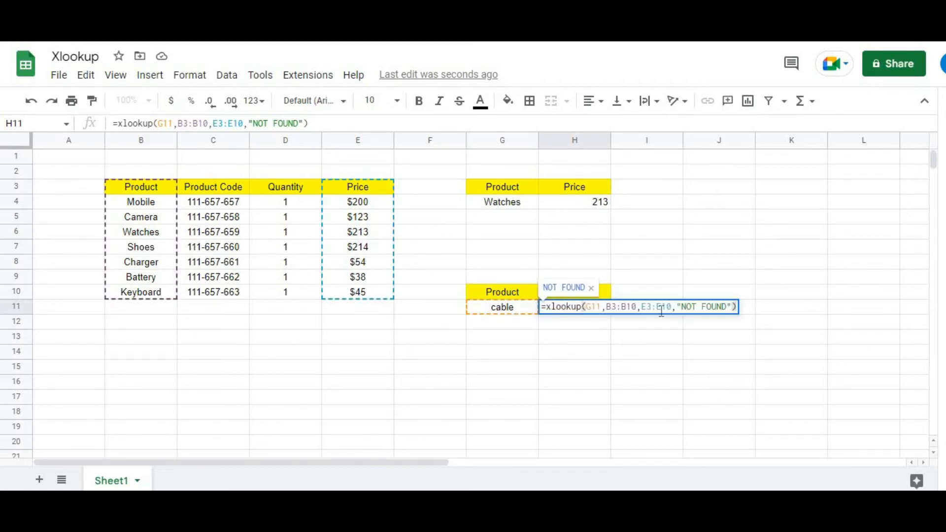
{"action": "key", "text": "BackSpace"}
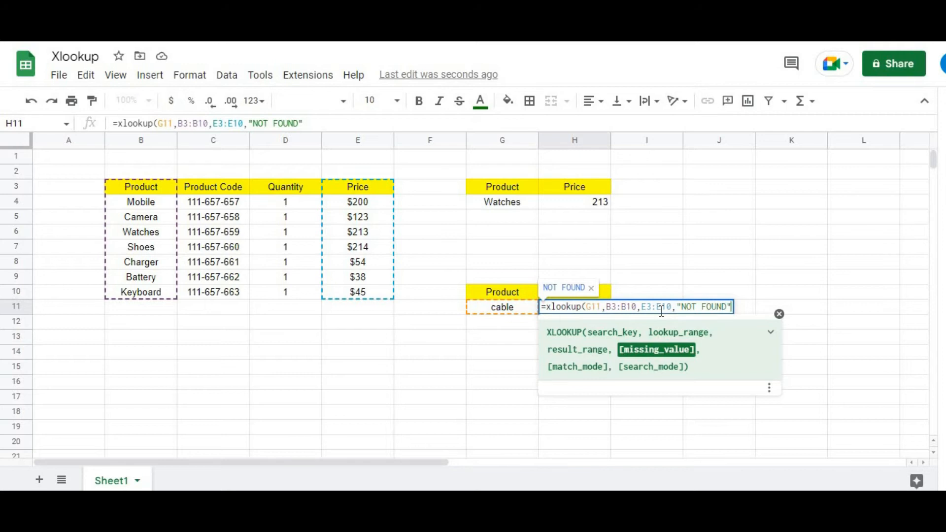
{"action": "type", "text": ")"}
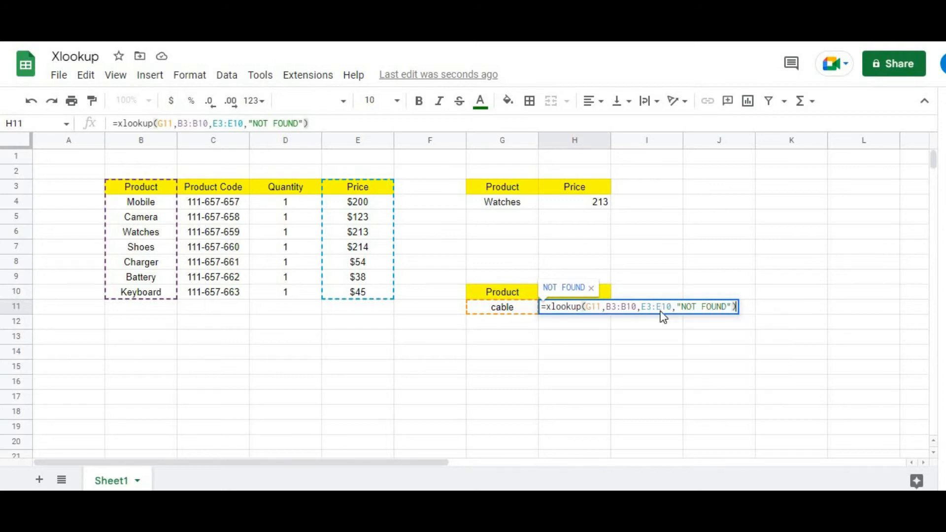
{"action": "key", "text": "Return"}
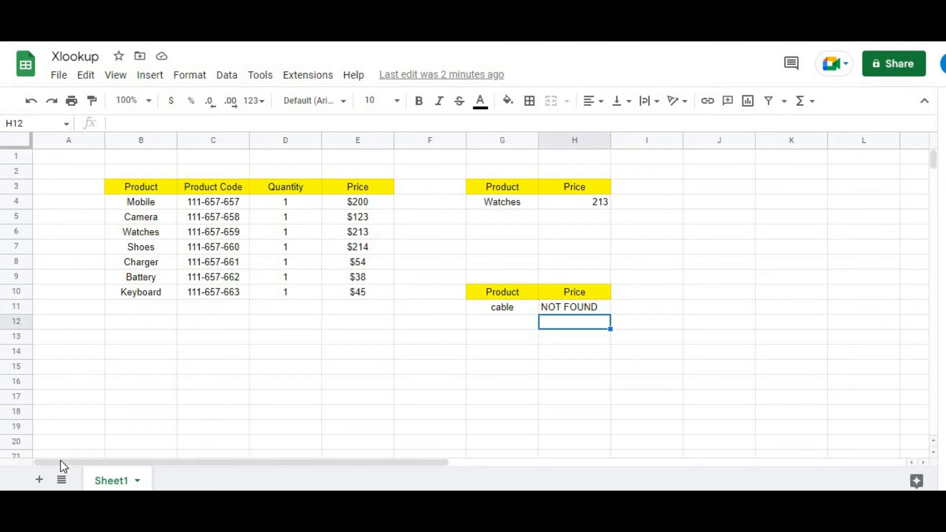
Step: Add a new sheet and copy the product table B3:E10 from Sheet1 into it, starting at B6
{"action": "left_click", "coordinate": [40, 480]}
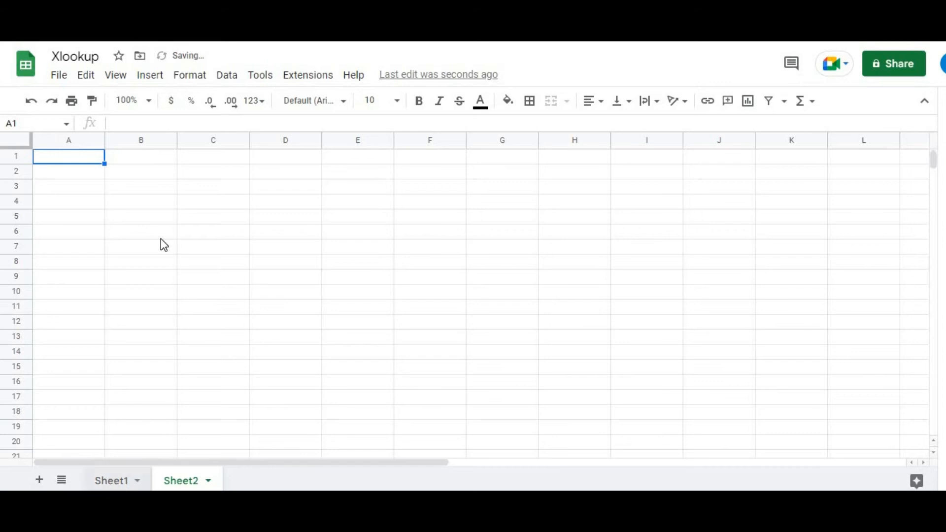
{"action": "left_click", "coordinate": [112, 481]}
{"action": "left_click_drag", "start_coordinate": [136, 186], "coordinate": [350, 290]}
{"action": "key", "text": "ctrl+c"}
{"action": "left_click", "coordinate": [182, 481]}
{"action": "left_click", "coordinate": [173, 239]}
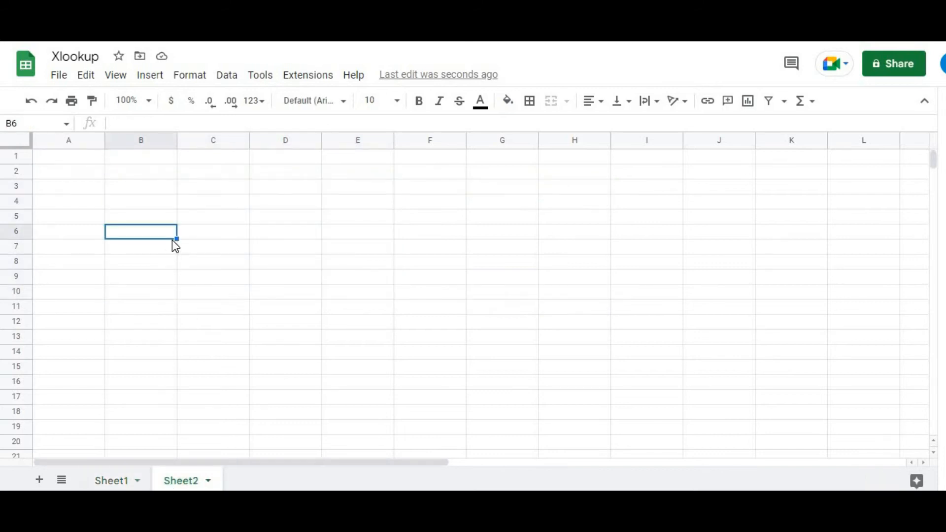
{"action": "key", "text": "ctrl+v"}
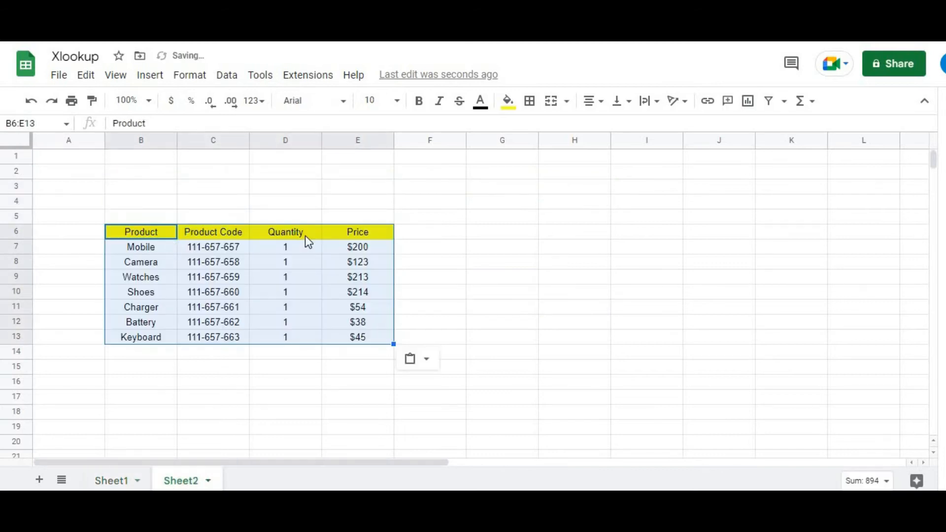
{"action": "left_click", "coordinate": [501, 230]}
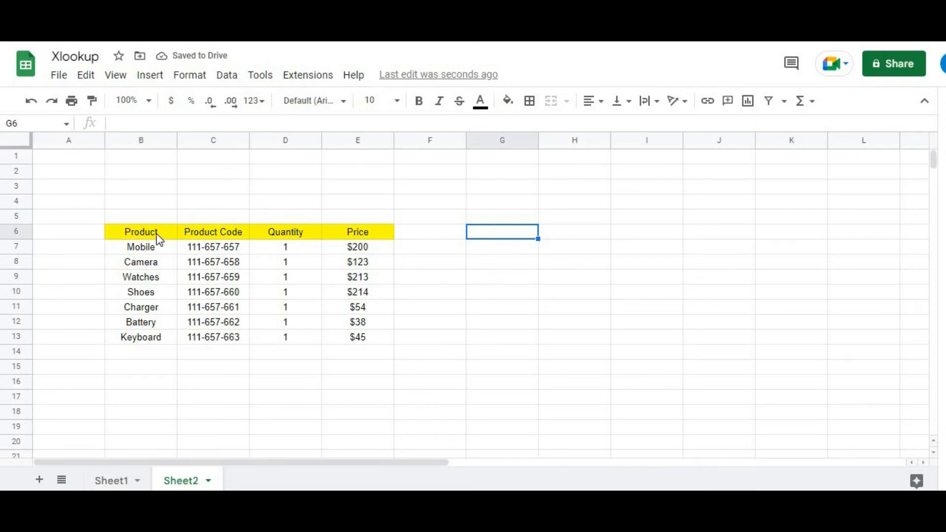
{"action": "left_click", "coordinate": [225, 233]}
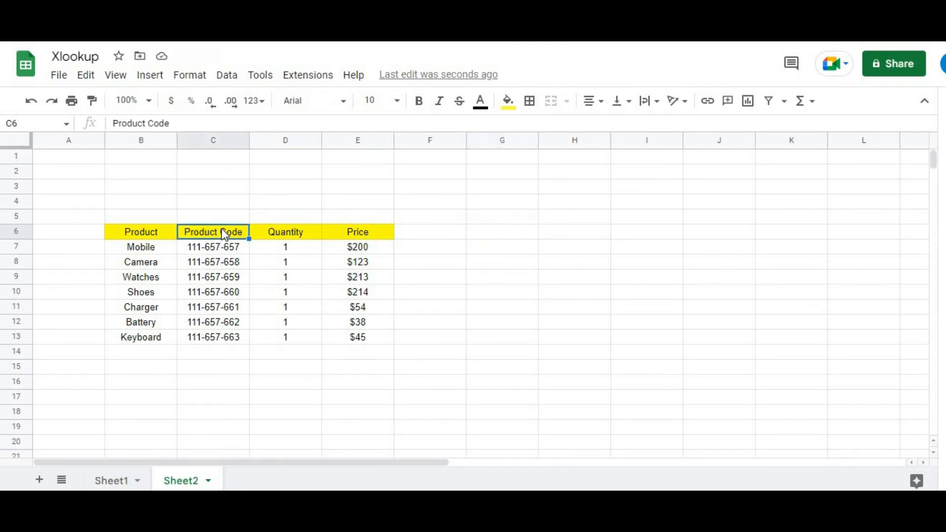
{"action": "left_click", "coordinate": [143, 232], "text": "shift"}
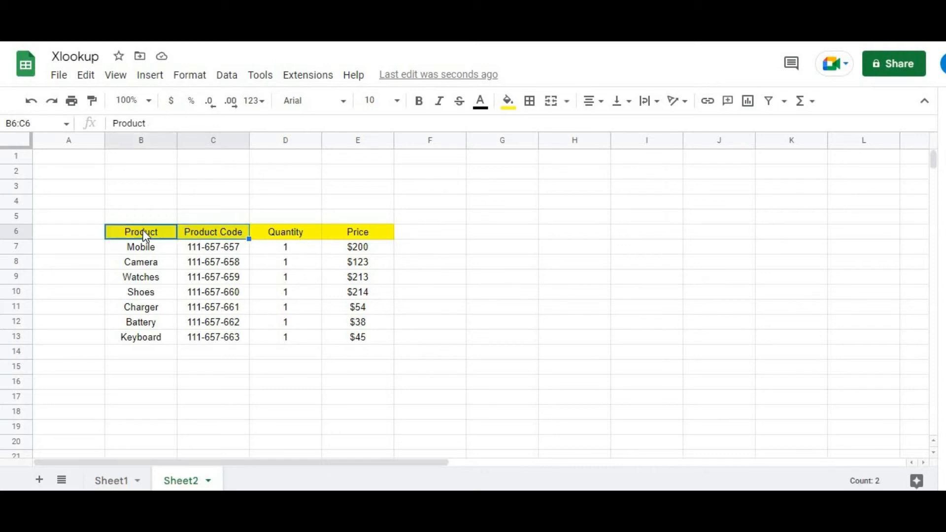
{"action": "left_click", "coordinate": [215, 235]}
{"action": "key", "text": "ctrl+c"}
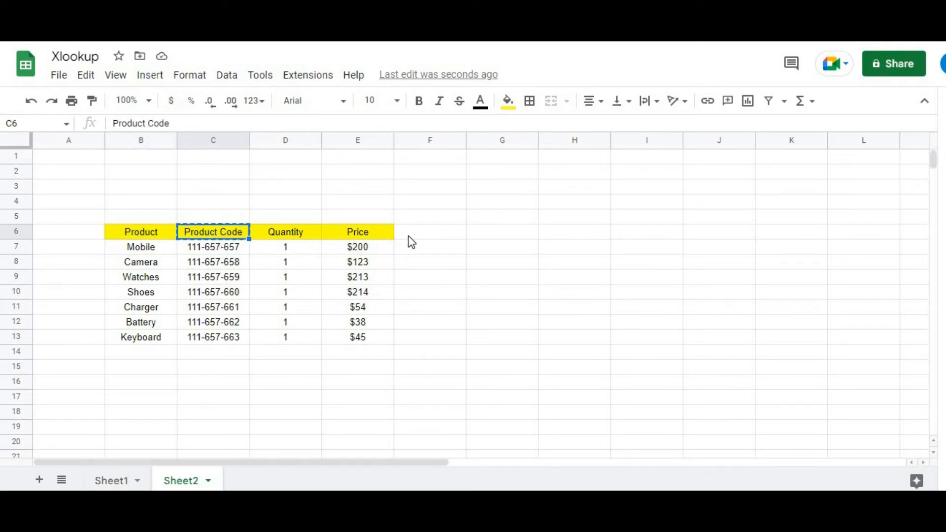
{"action": "left_click", "coordinate": [492, 229]}
{"action": "key", "text": "ctrl+c"}
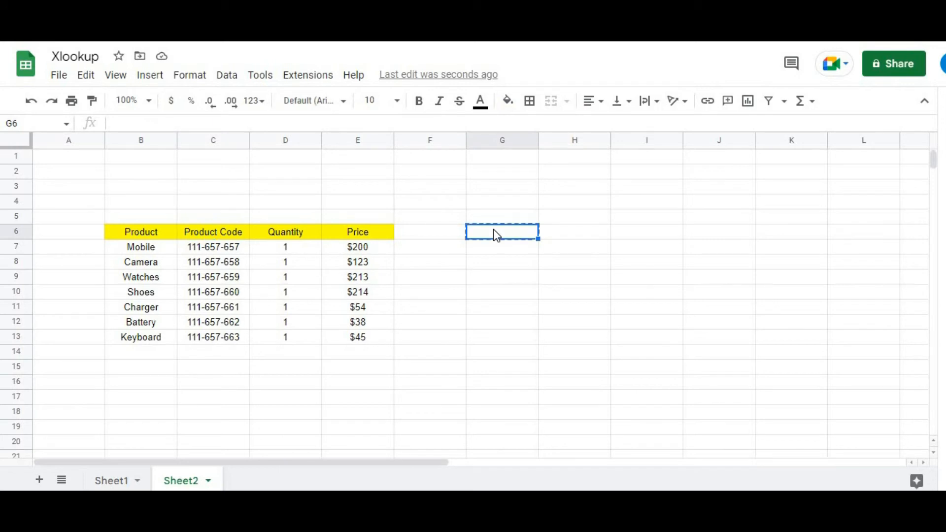
Step: Set up the lookup headers by copying Product Code from C6 to G6 and Product from B6 to H6
{"action": "left_click", "coordinate": [227, 235]}
{"action": "key", "text": "ctrl+c"}
{"action": "left_click", "coordinate": [502, 236]}
{"action": "key", "text": "ctrl+v"}
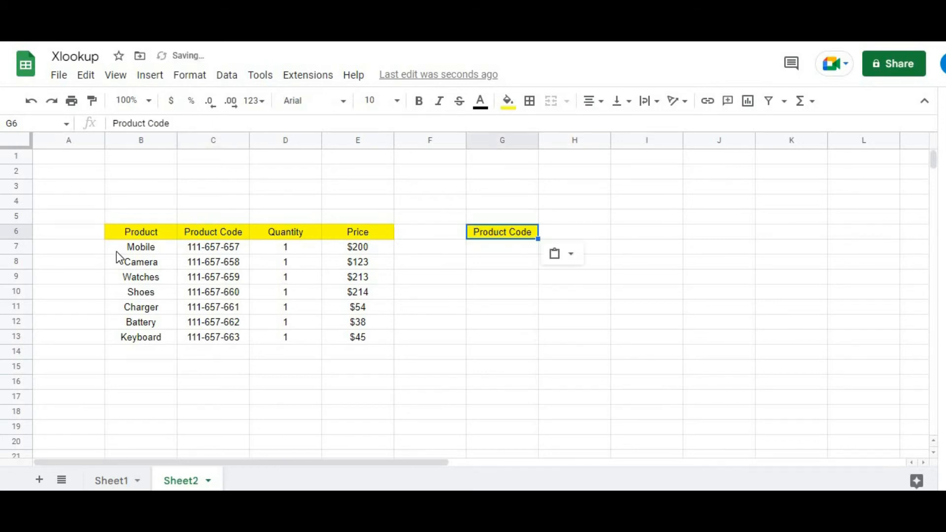
{"action": "left_click", "coordinate": [131, 236]}
{"action": "key", "text": "ctrl+c"}
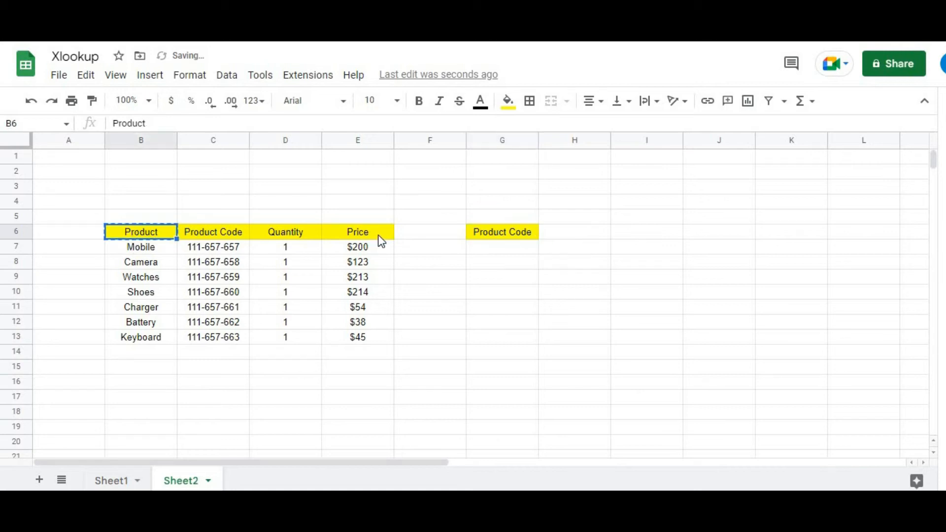
{"action": "left_click", "coordinate": [566, 239]}
{"action": "key", "text": "ctrl+v"}
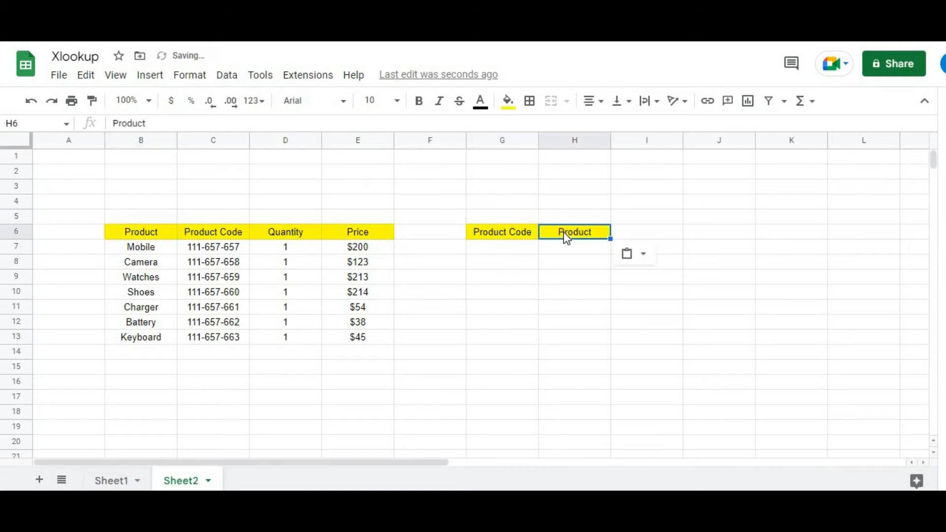
Step: Enter =xlookup(G7,C7:C13,B7:B13," ") in H7 to return the product for the code in G7, with a blank missing value
{"action": "left_click", "coordinate": [503, 249]}
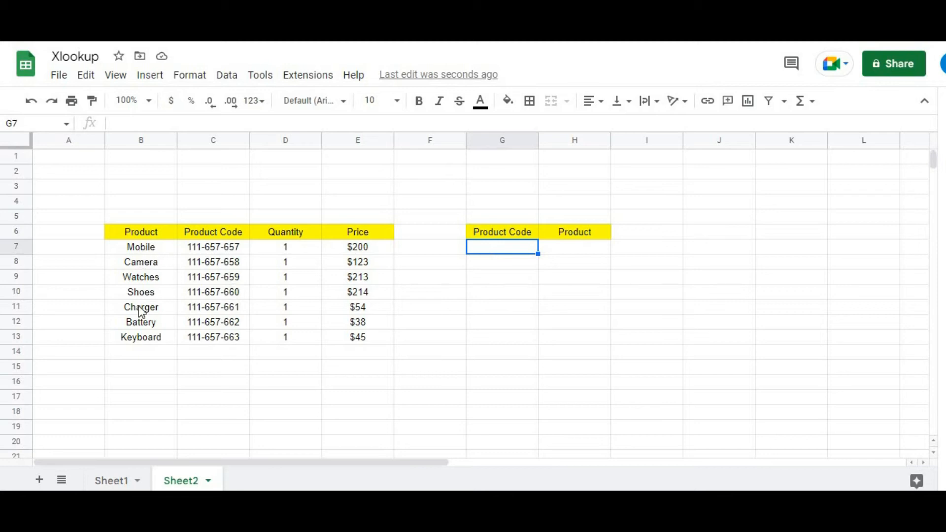
{"action": "left_click", "coordinate": [577, 250]}
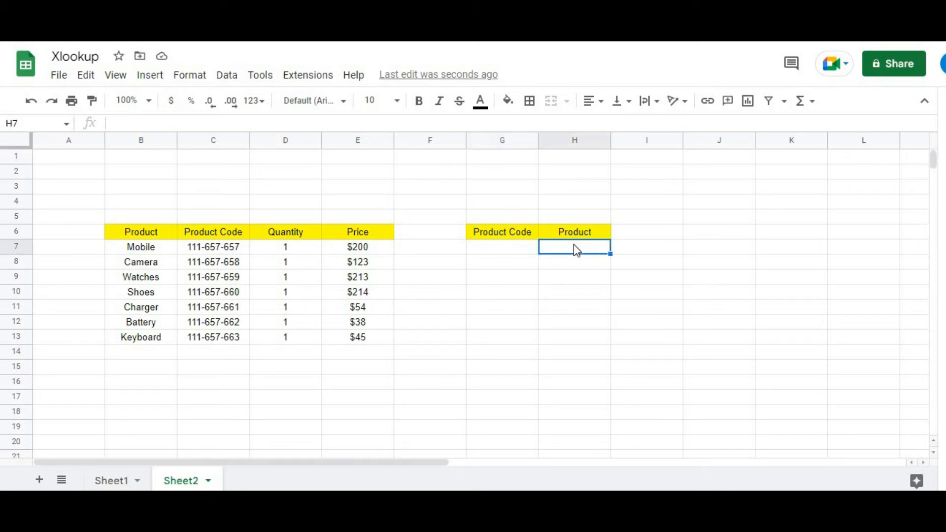
{"action": "type", "text": "="}
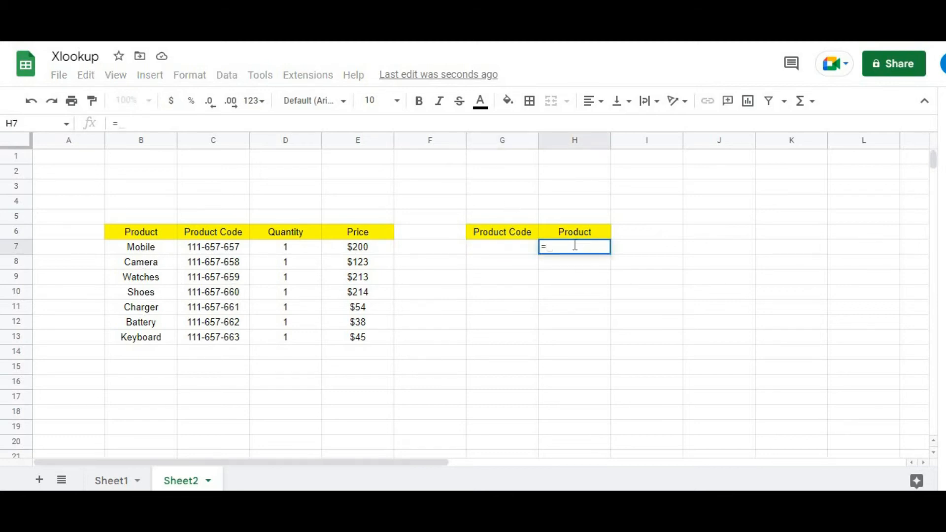
{"action": "type", "text": "xlookup"}
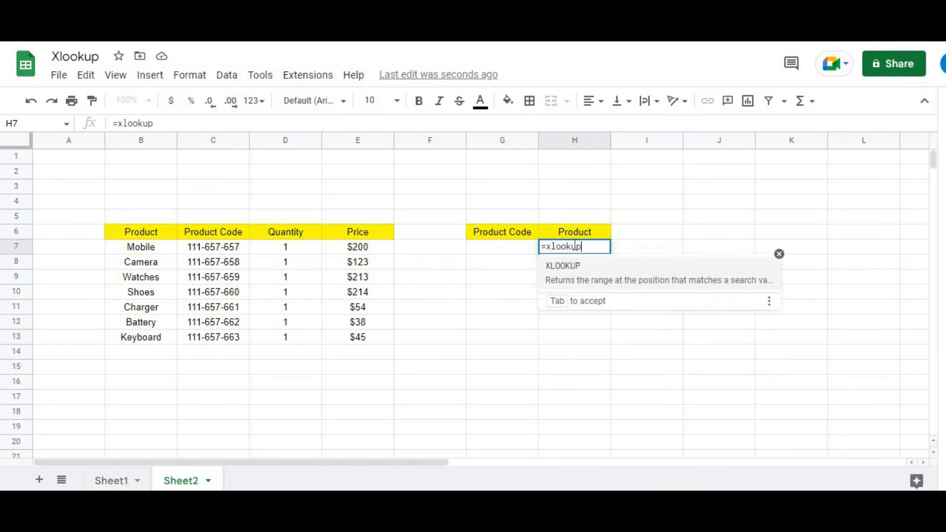
{"action": "type", "text": "("}
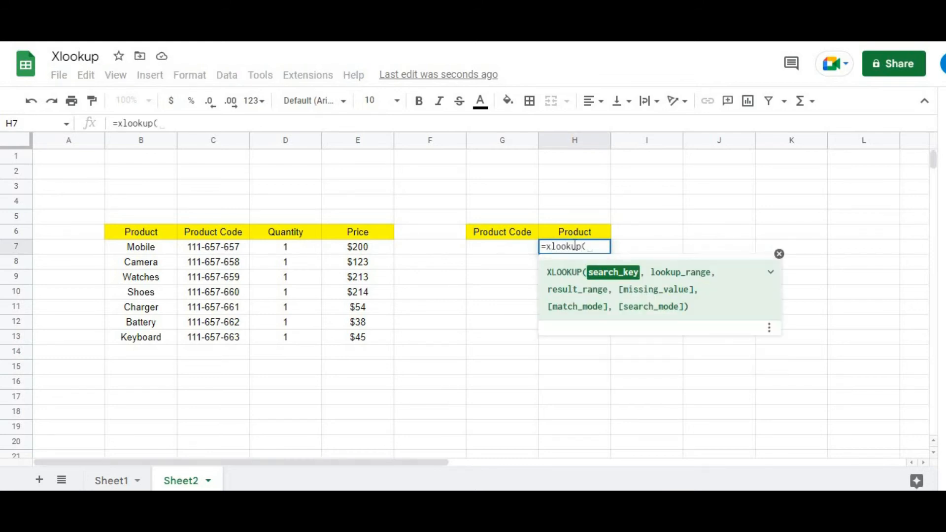
{"action": "left_click", "coordinate": [505, 251]}
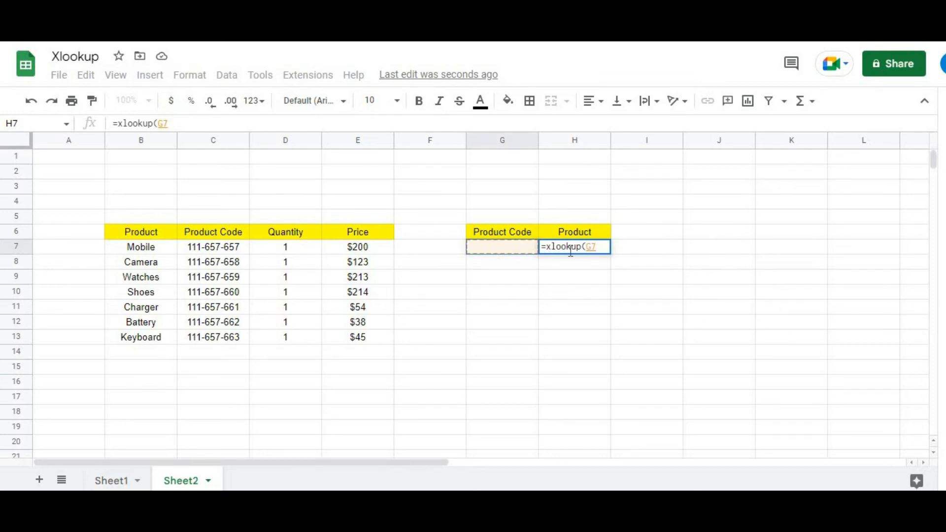
{"action": "type", "text": ","}
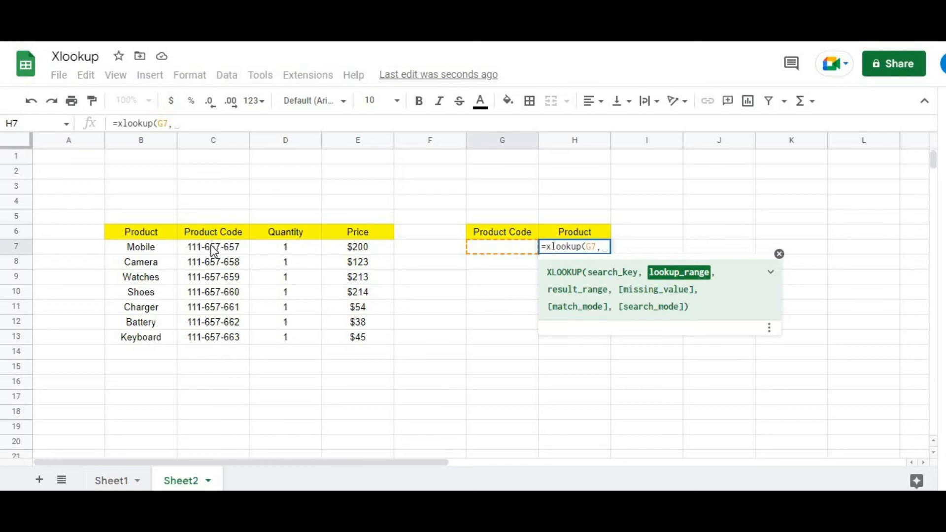
{"action": "left_click_drag", "start_coordinate": [213, 256], "coordinate": [210, 335]}
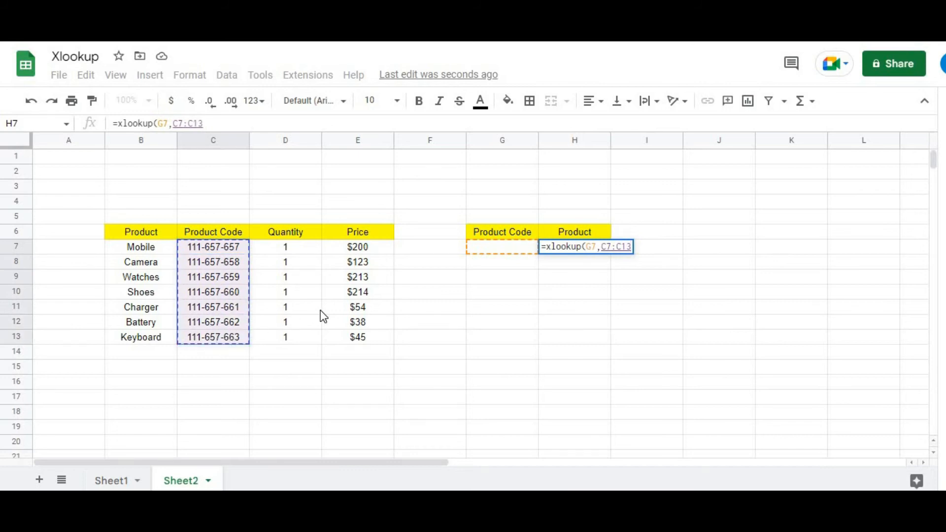
{"action": "type", "text": ","}
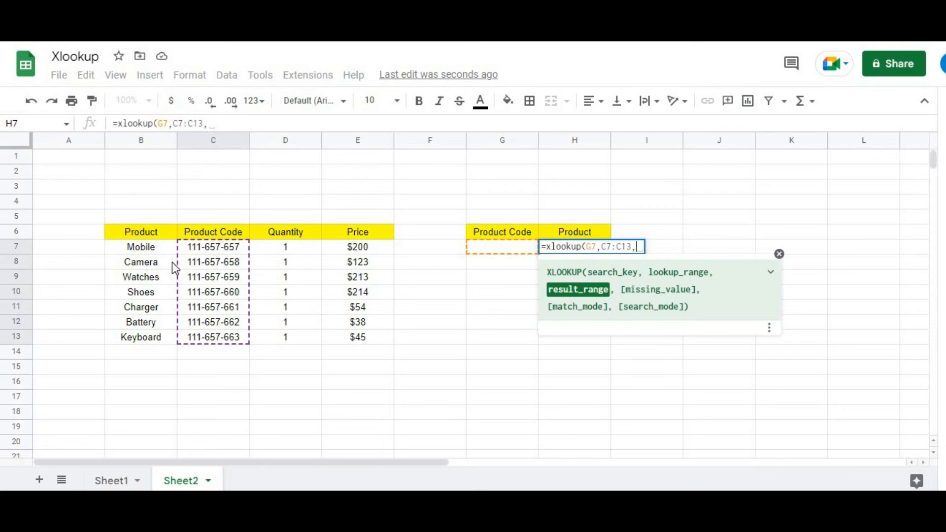
{"action": "left_click_drag", "start_coordinate": [151, 250], "coordinate": [151, 337]}
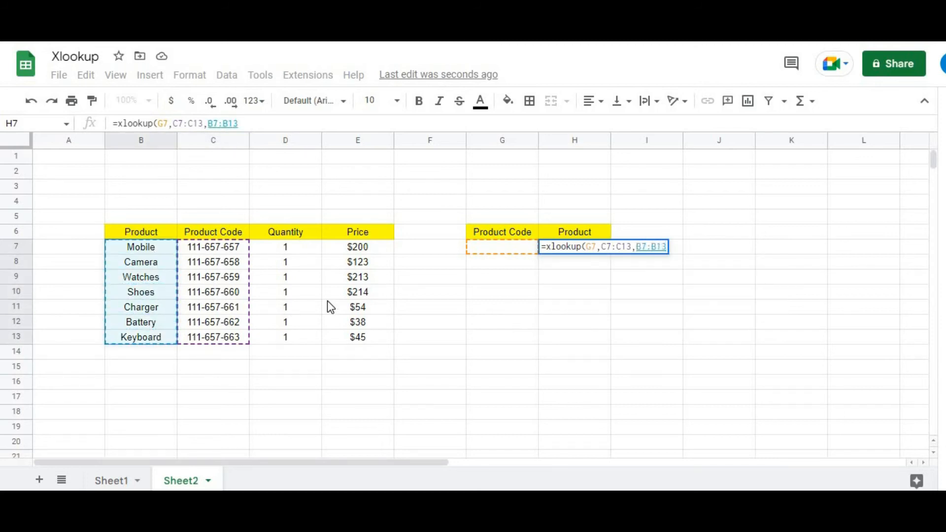
{"action": "type", "text": ","}
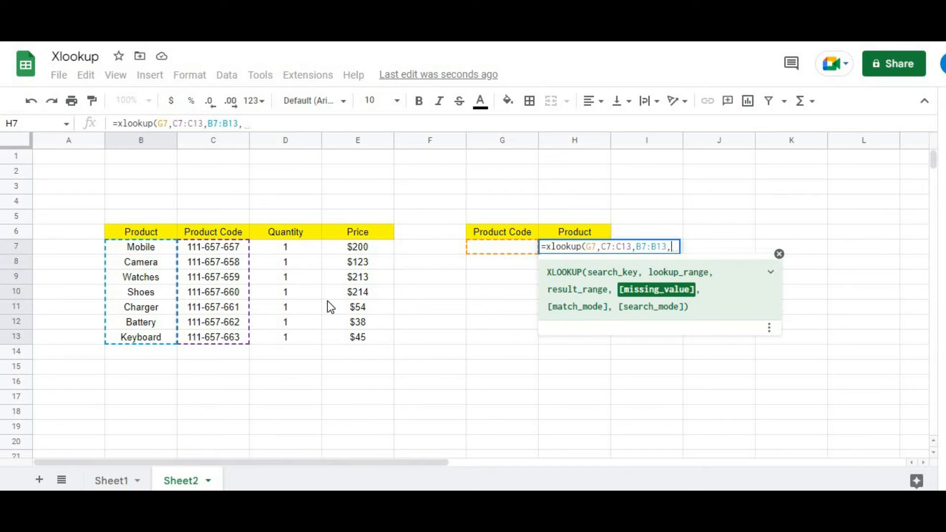
{"action": "type", "text": "\" \""}
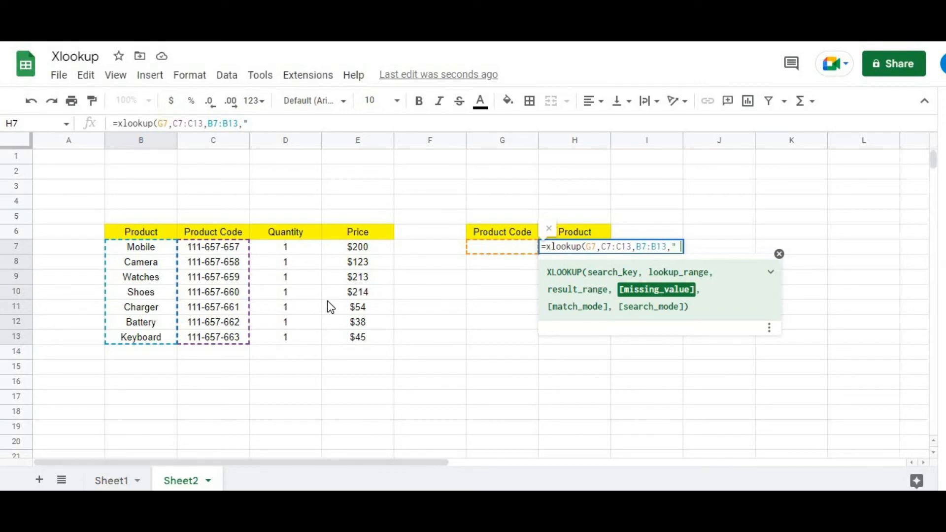
{"action": "type", "text": ")"}
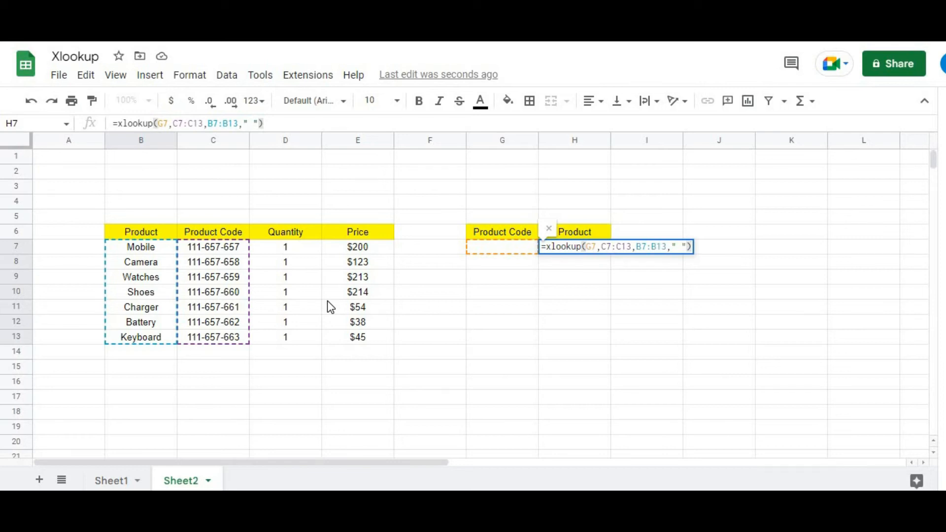
{"action": "key", "text": "Return"}
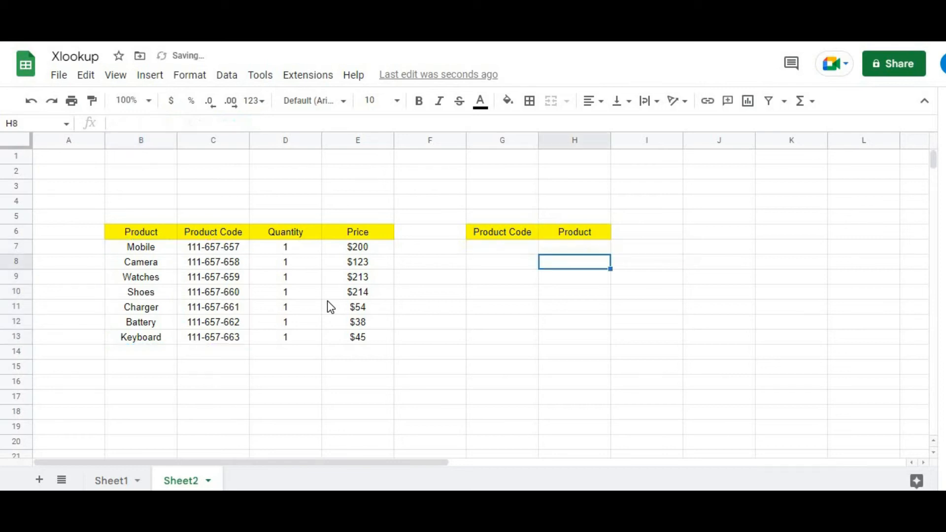
{"action": "left_click", "coordinate": [581, 250]}
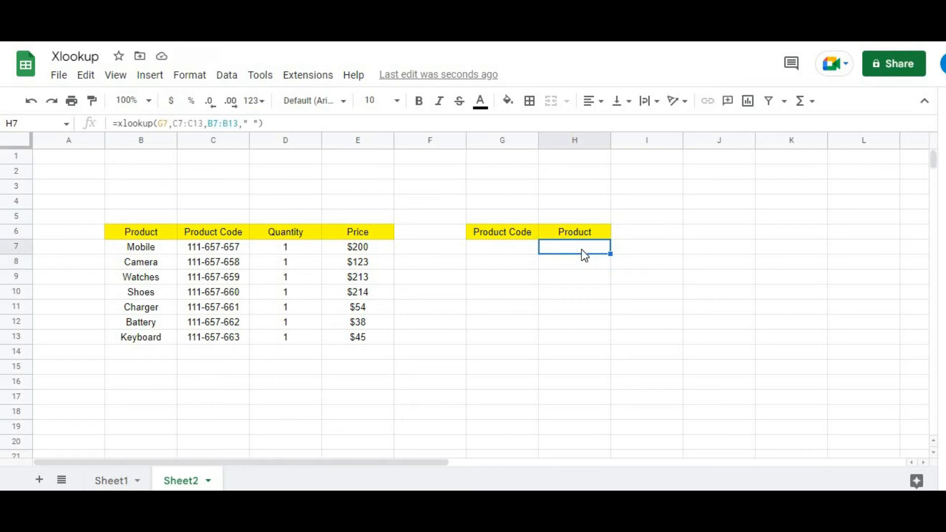
Step: Copy the Watches product code 111-657-659 from C9 into lookup cell G7
{"action": "left_click", "coordinate": [220, 249]}
{"action": "left_click", "coordinate": [214, 277]}
{"action": "key", "text": "ctrl+c"}
{"action": "left_click", "coordinate": [500, 252]}
{"action": "key", "text": "ctrl+v"}
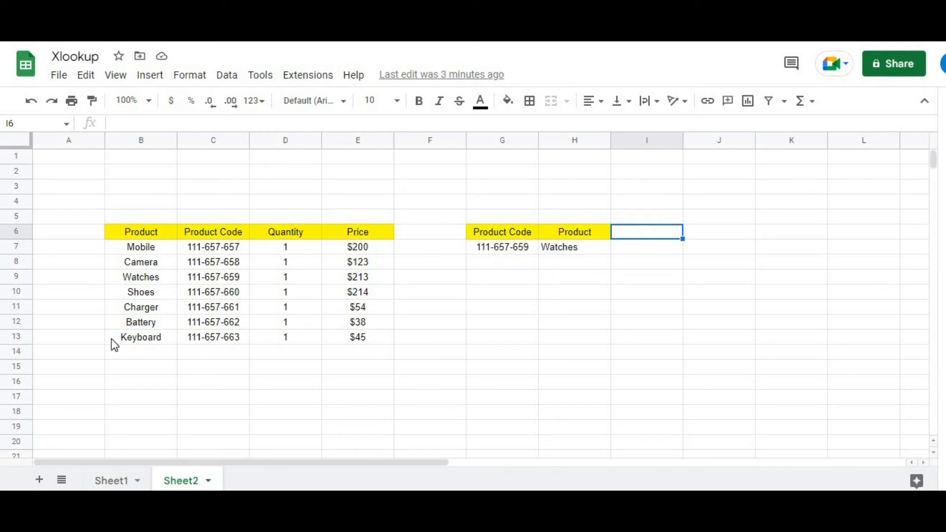
Step: Add a new sheet and copy the product table B6:E13 from Sheet2 into it, starting at B5
{"action": "left_click", "coordinate": [39, 482]}
{"action": "left_click", "coordinate": [182, 480]}
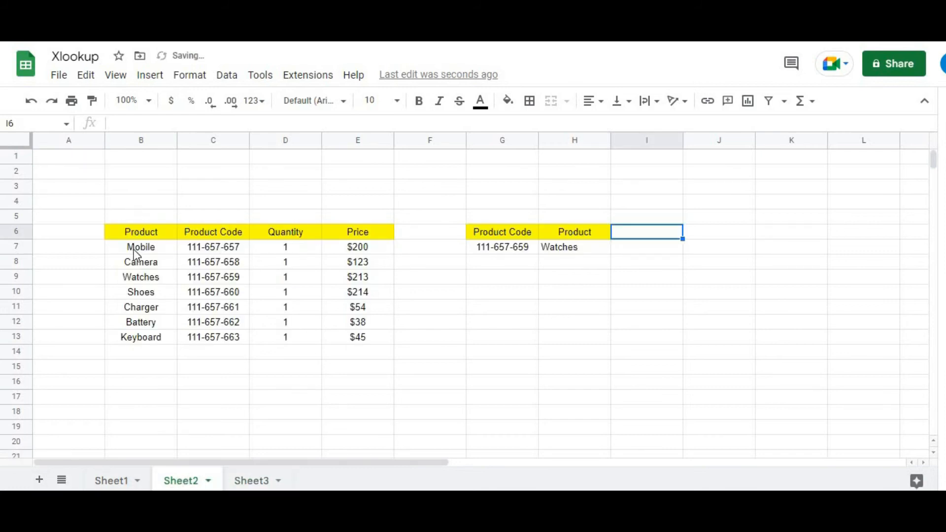
{"action": "left_click_drag", "start_coordinate": [144, 235], "coordinate": [349, 342]}
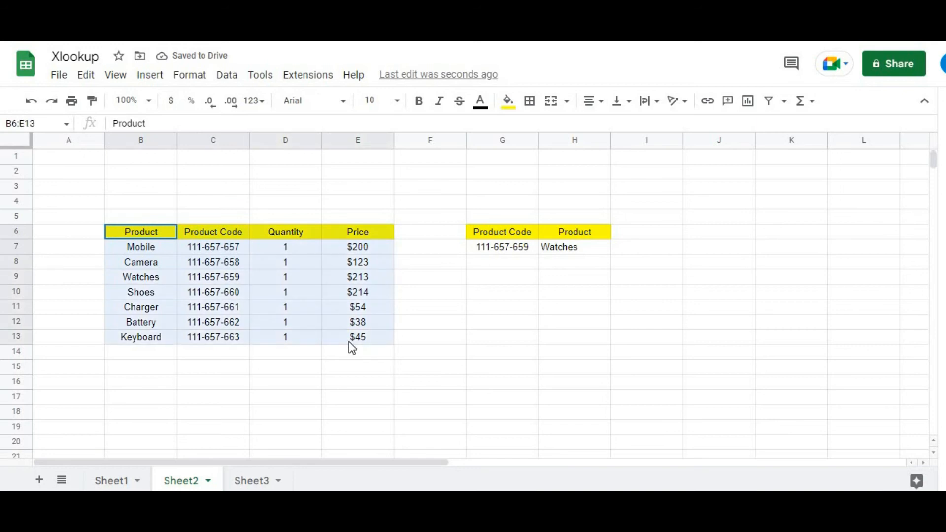
{"action": "left_click", "coordinate": [251, 482]}
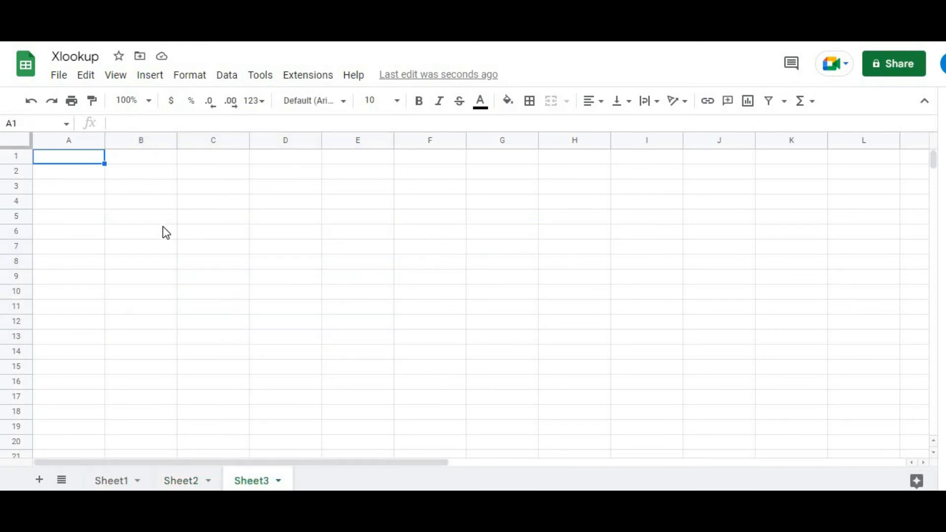
{"action": "left_click", "coordinate": [162, 222]}
{"action": "key", "text": "ctrl+v"}
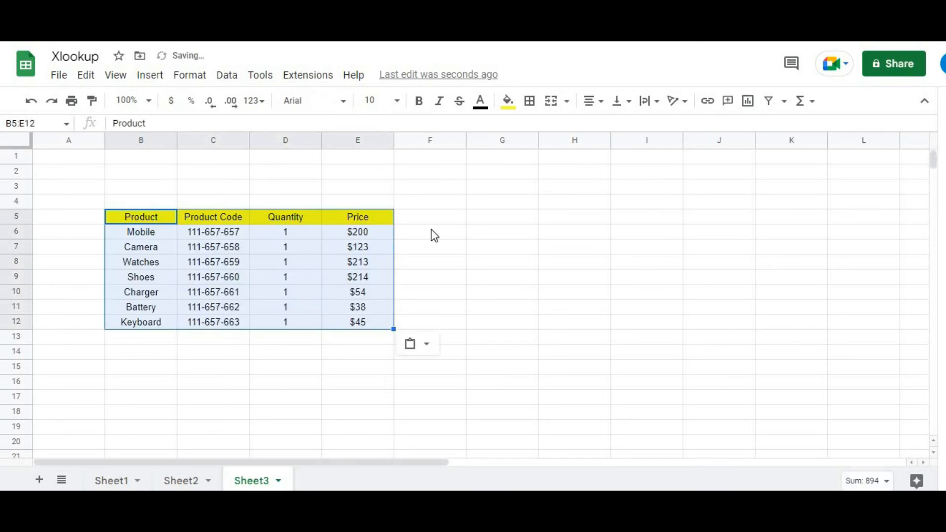
Step: Copy the Price header from E5 into F5 to add a second price column
{"action": "left_click", "coordinate": [380, 220]}
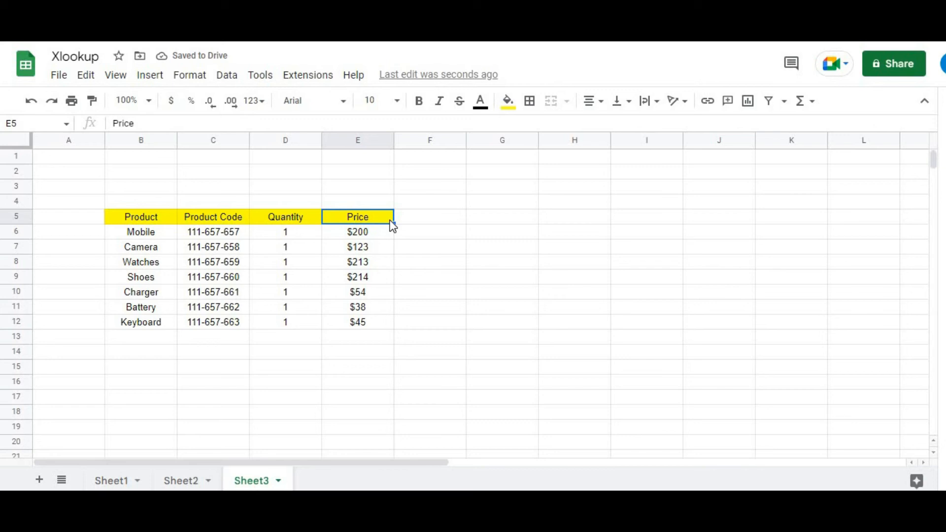
{"action": "key", "text": "ctrl+c"}
{"action": "left_click", "coordinate": [417, 227]}
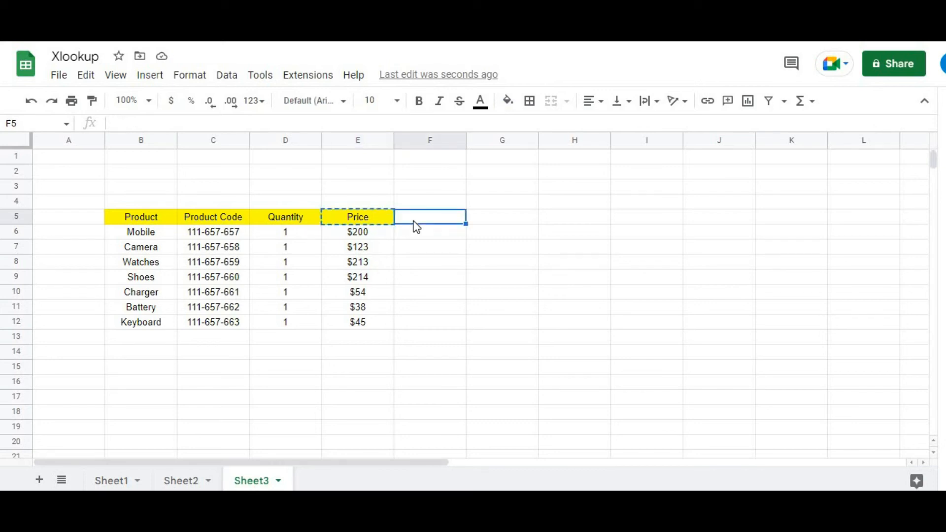
{"action": "key", "text": "ctrl+v"}
Step: Rename the header in E5 to Price 1 and the header in F5 to Price 2
{"action": "left_click", "coordinate": [348, 217]}
{"action": "left_click", "coordinate": [141, 123]}
{"action": "type", "text": "1"}
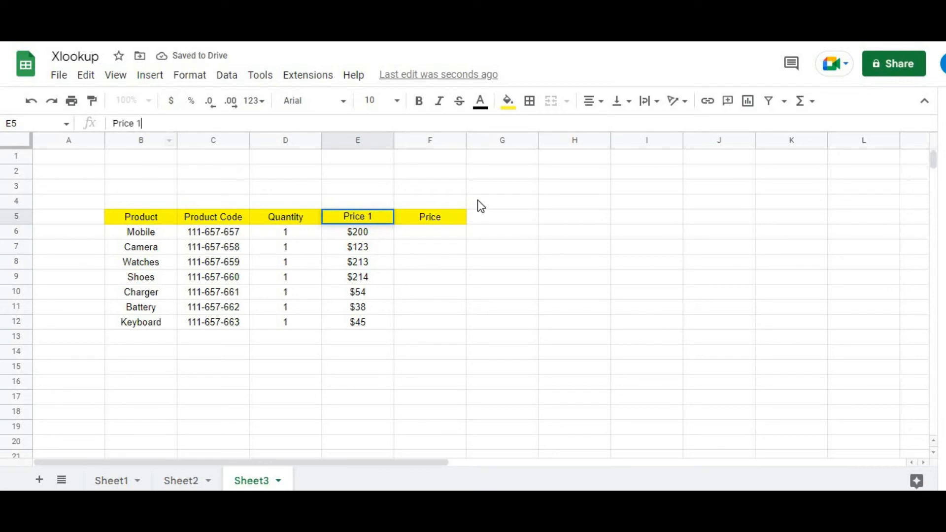
{"action": "left_click", "coordinate": [477, 199]}
{"action": "left_click", "coordinate": [427, 217]}
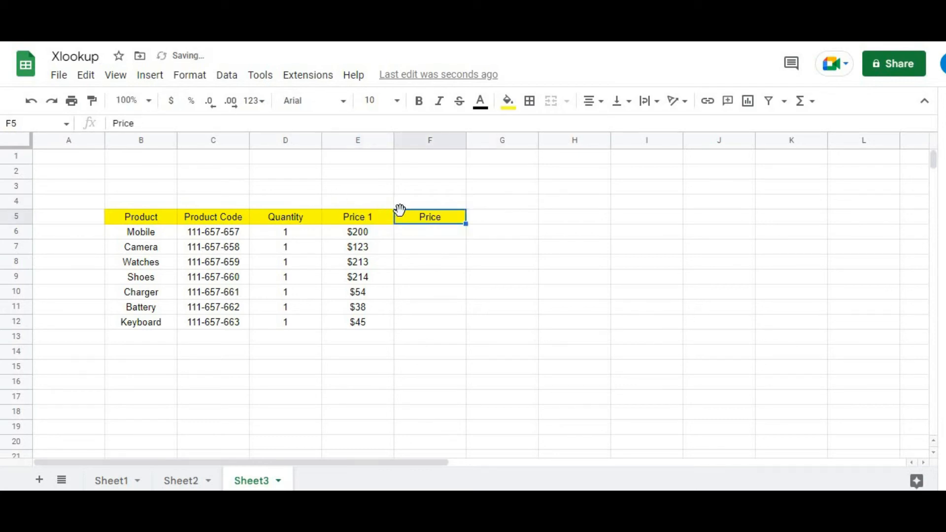
{"action": "double_click", "coordinate": [412, 218]}
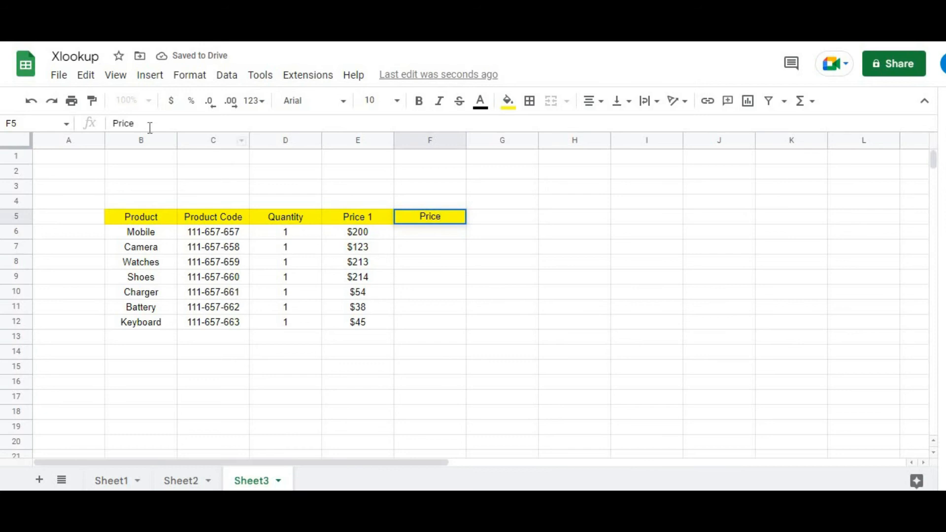
{"action": "type", "text": "2"}
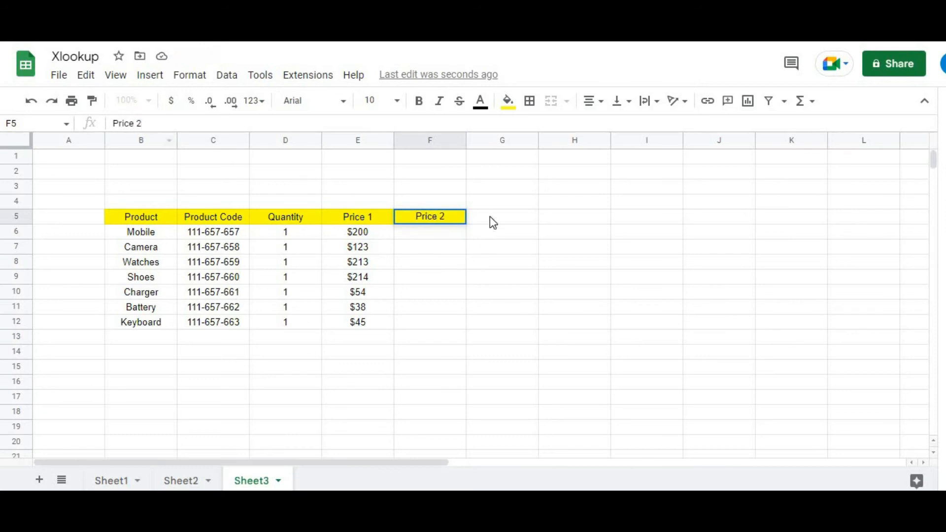
{"action": "left_click", "coordinate": [492, 222]}
Step: Fill the Price 2 column by copying the prices E6:E12 into F6:F12
{"action": "left_click", "coordinate": [430, 237]}
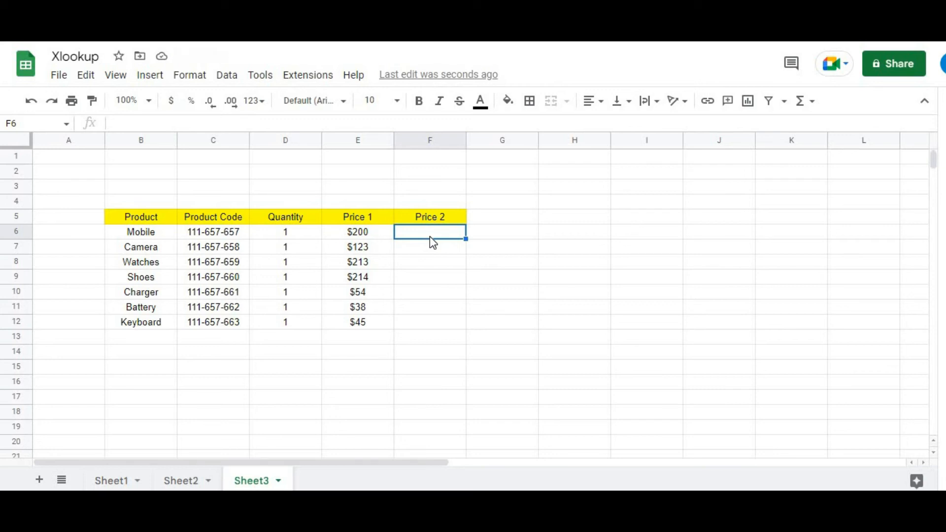
{"action": "left_click_drag", "start_coordinate": [368, 327], "coordinate": [360, 236]}
{"action": "key", "text": "ctrl+c"}
{"action": "left_click", "coordinate": [434, 235]}
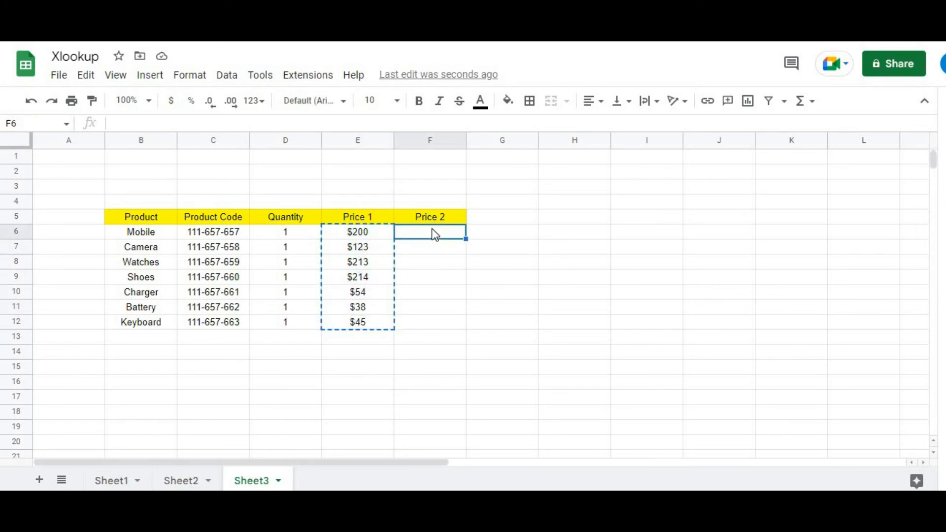
{"action": "key", "text": "ctrl+v"}
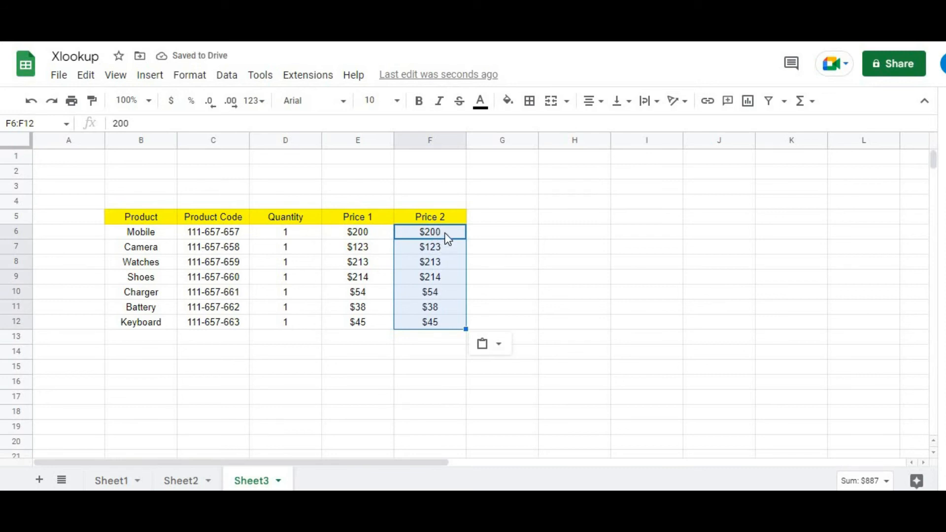
Step: Set Price 2 to 210 for Mobile in F6 and 100 for Camera in F7
{"action": "left_click", "coordinate": [448, 235]}
{"action": "double_click", "coordinate": [446, 232]}
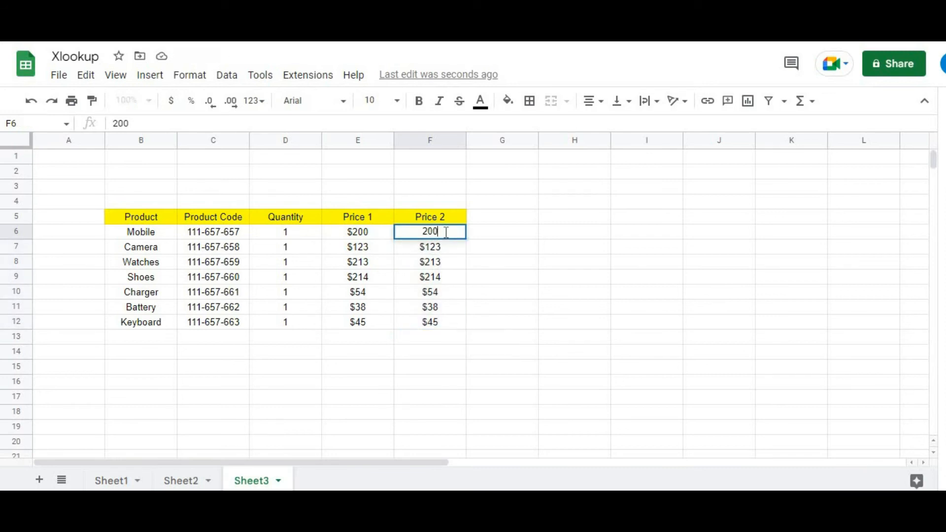
{"action": "key", "text": "BackSpace"}
{"action": "key", "text": "BackSpace"}
{"action": "type", "text": "10"}
{"action": "key", "text": "Return"}
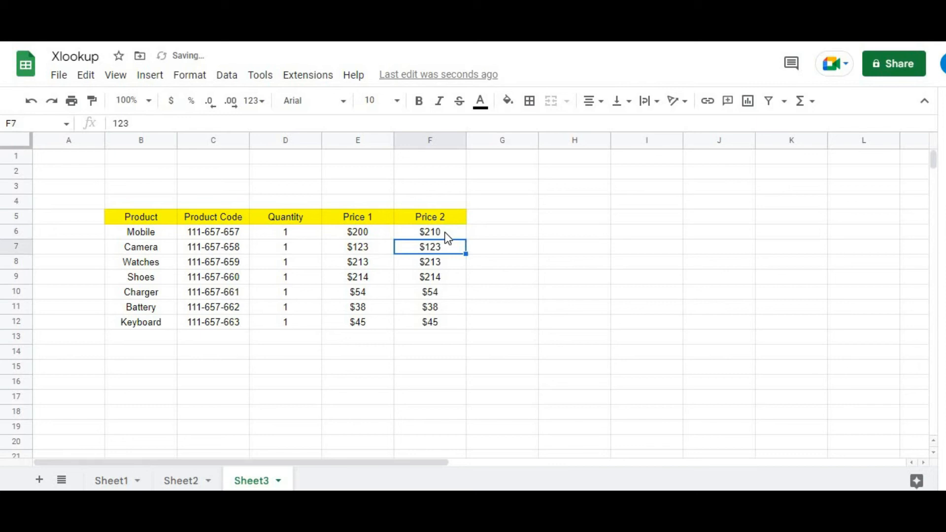
{"action": "double_click", "coordinate": [448, 245]}
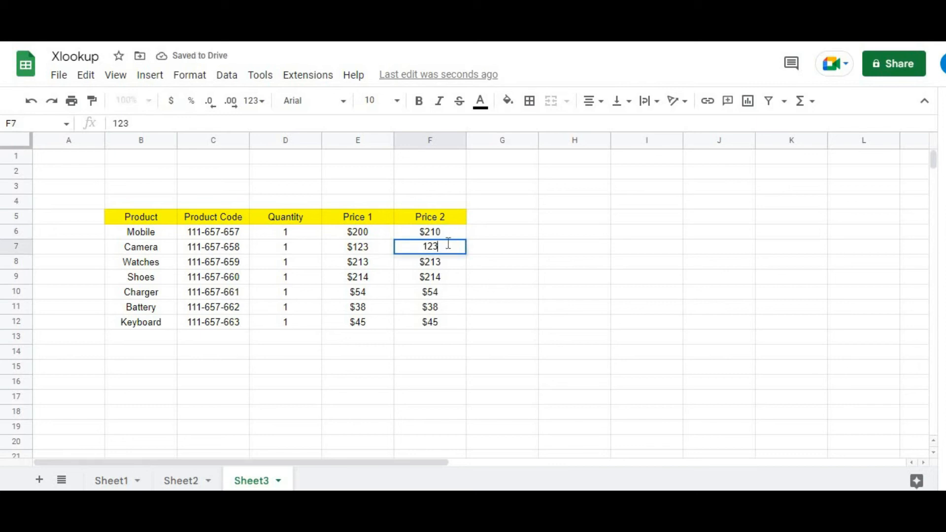
{"action": "key", "text": "BackSpace"}
{"action": "key", "text": "BackSpace"}
{"action": "type", "text": "00"}
{"action": "key", "text": "Return"}
Step: Set Price 2 to 211 for Watches in F8 and 200 for Shoes in F9
{"action": "double_click", "coordinate": [445, 264]}
{"action": "key", "text": "BackSpace"}
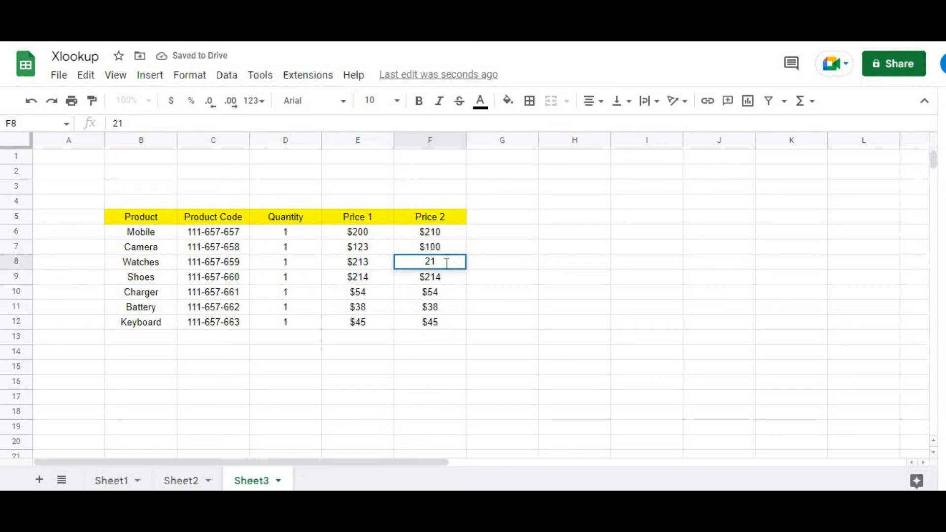
{"action": "type", "text": "1"}
{"action": "key", "text": "Return"}
{"action": "double_click", "coordinate": [446, 279]}
{"action": "key", "text": "BackSpace"}
{"action": "key", "text": "BackSpace"}
{"action": "type", "text": "00"}
{"action": "key", "text": "Return"}
Step: Set Price 2 to 51 for Charger in F10 and 35 for Battery in F11
{"action": "double_click", "coordinate": [447, 290]}
{"action": "key", "text": "BackSpace"}
{"action": "type", "text": "1"}
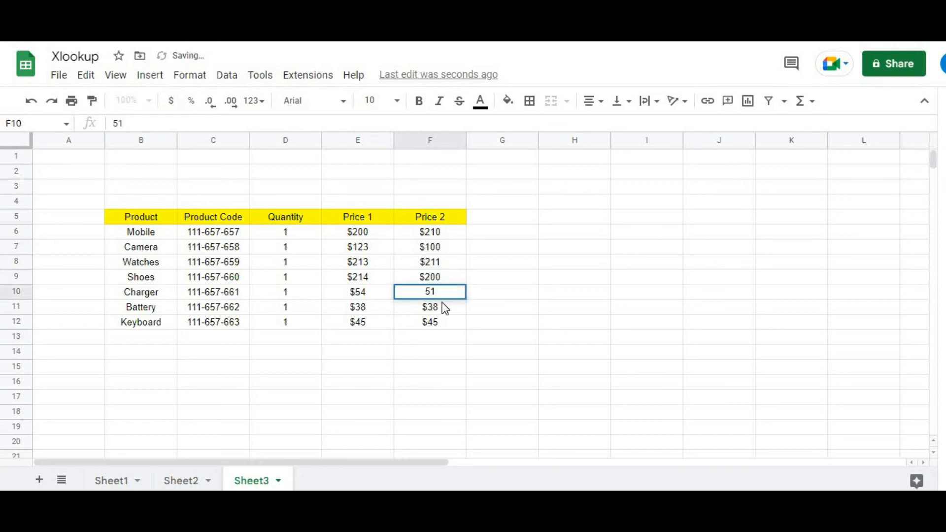
{"action": "key", "text": "Return"}
{"action": "double_click", "coordinate": [442, 306]}
{"action": "key", "text": "BackSpace"}
{"action": "key", "text": "Return"}
Step: Set Price 2 to 40 for Keyboard in F12
{"action": "double_click", "coordinate": [442, 319]}
{"action": "key", "text": "BackSpace"}
{"action": "type", "text": "0"}
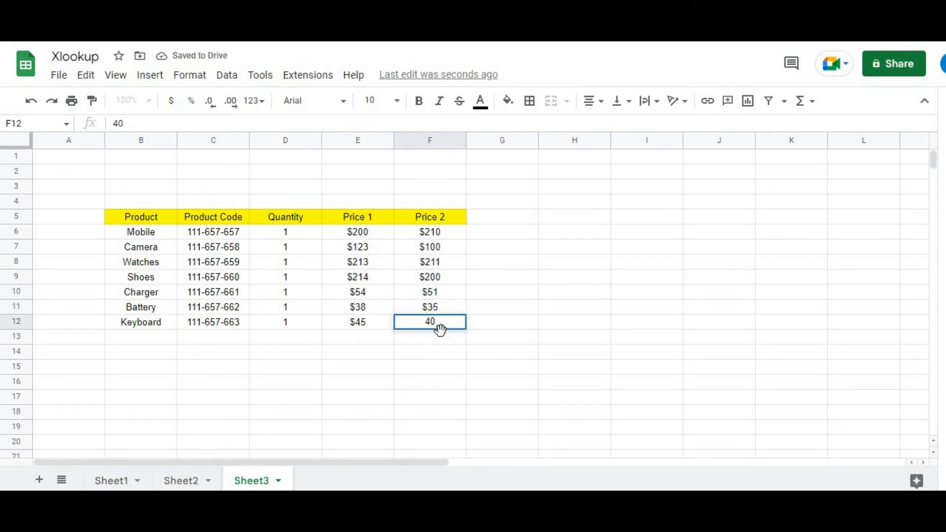
{"action": "key", "text": "Return"}
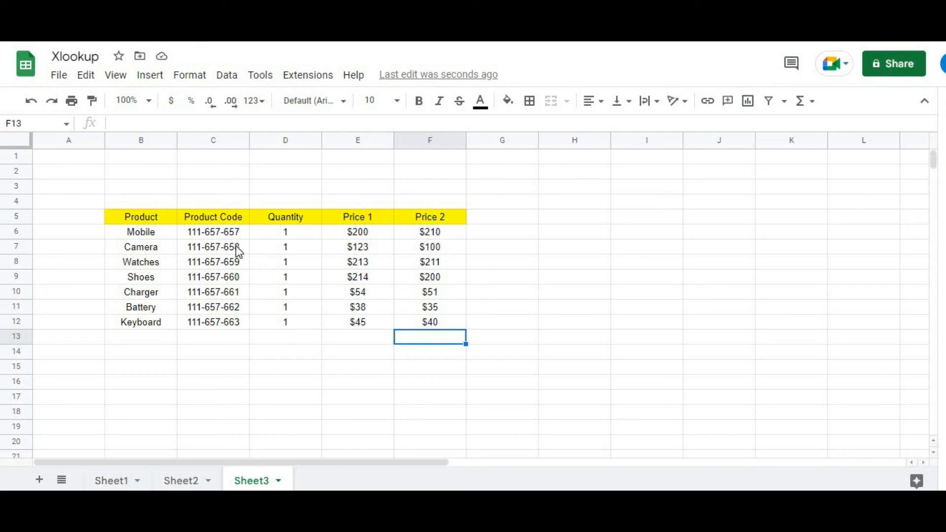
Step: Copy the header row B5:F5 and paste it into H5:L5 as the headers of a lookup table
{"action": "left_click", "coordinate": [157, 217]}
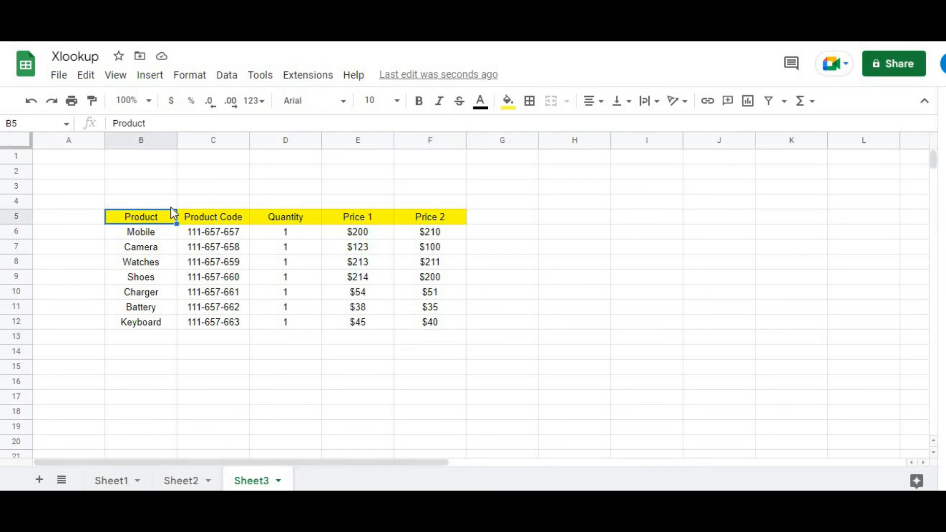
{"action": "left_click_drag", "start_coordinate": [152, 217], "coordinate": [440, 211]}
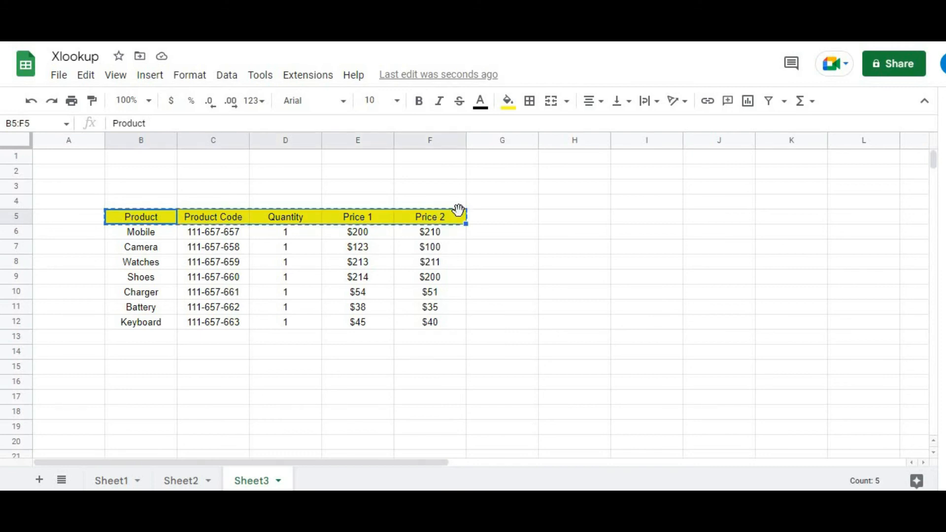
{"action": "key", "text": "ctrl+c"}
{"action": "left_click", "coordinate": [648, 218]}
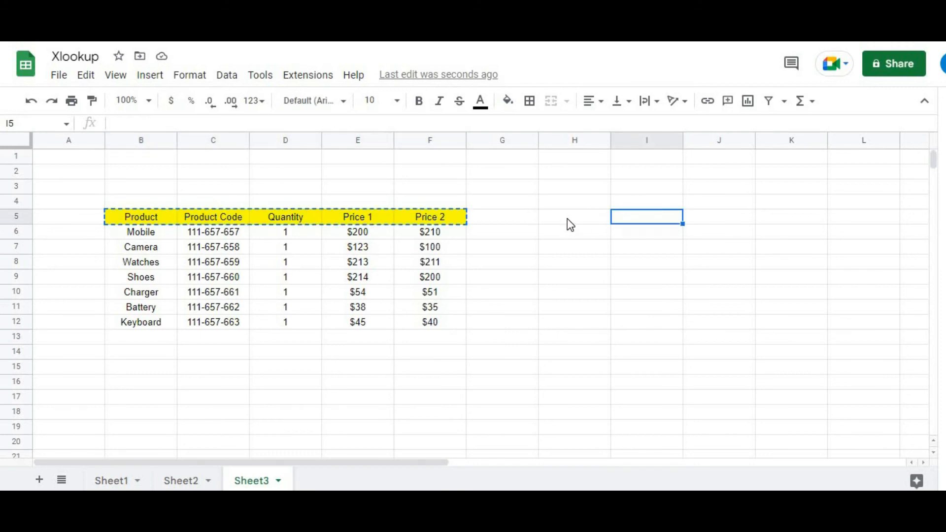
{"action": "left_click", "coordinate": [569, 222]}
{"action": "key", "text": "ctrl+v"}
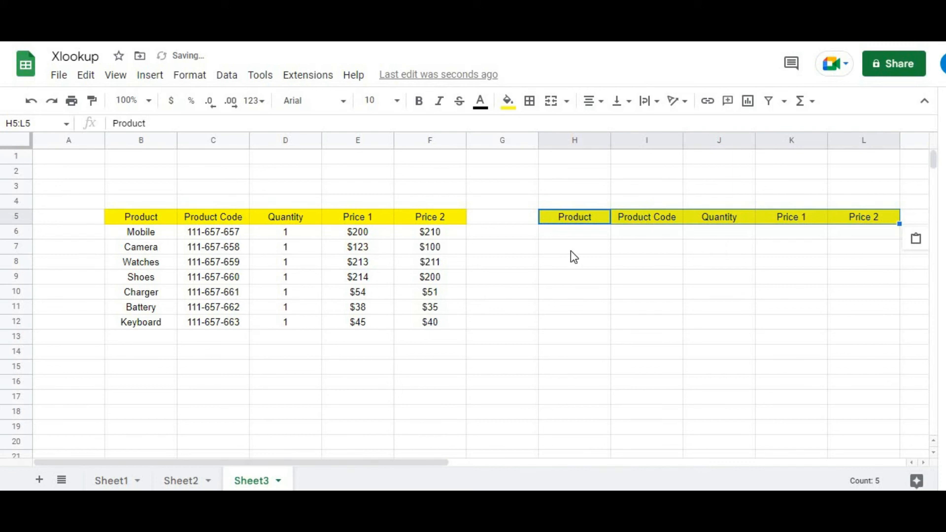
{"action": "left_click", "coordinate": [572, 237]}
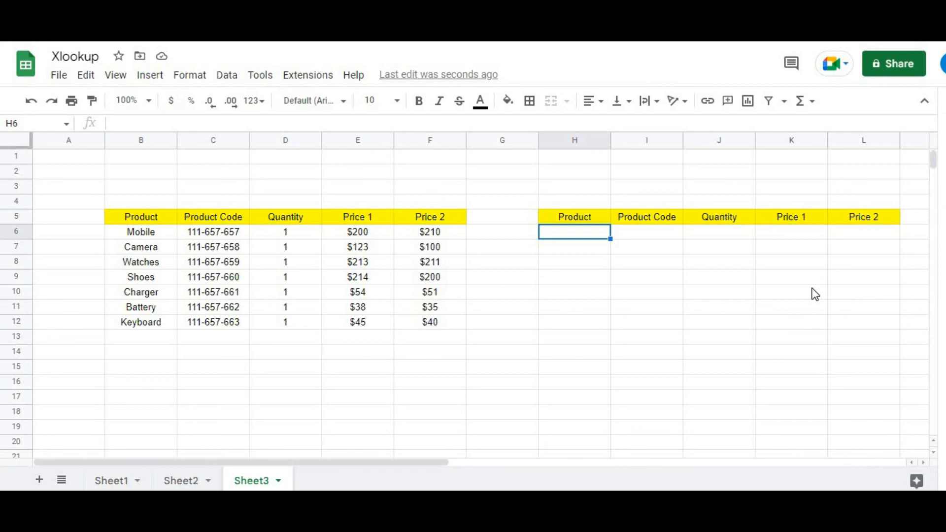
{"action": "left_click", "coordinate": [661, 242]}
{"action": "left_click", "coordinate": [752, 235]}
{"action": "left_click", "coordinate": [818, 235]}
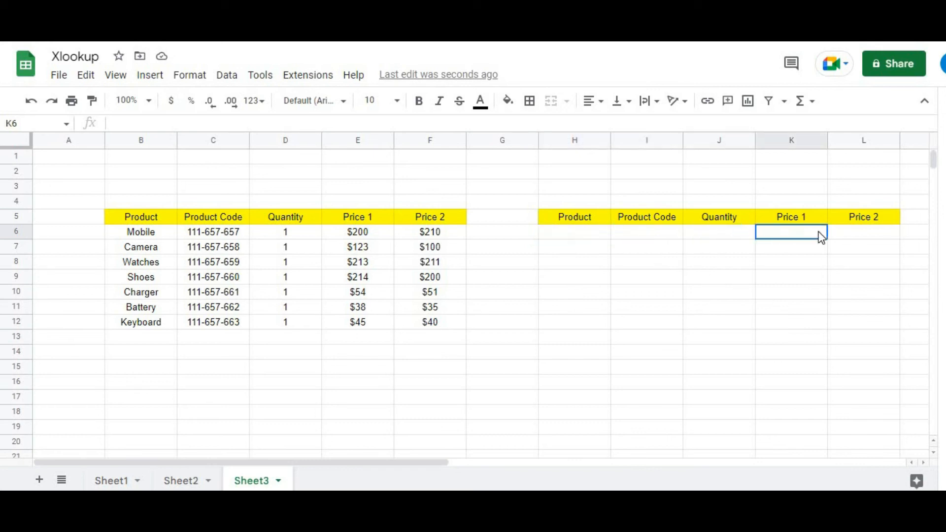
{"action": "left_click", "coordinate": [854, 233]}
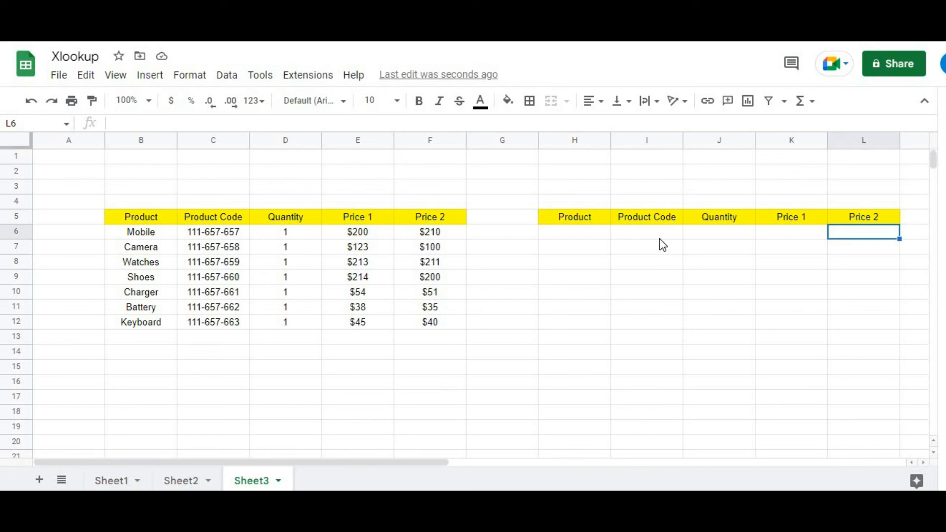
{"action": "left_click", "coordinate": [641, 235]}
{"action": "left_click", "coordinate": [705, 235]}
{"action": "left_click", "coordinate": [777, 235]}
{"action": "left_click", "coordinate": [842, 235]}
{"action": "left_click", "coordinate": [578, 238]}
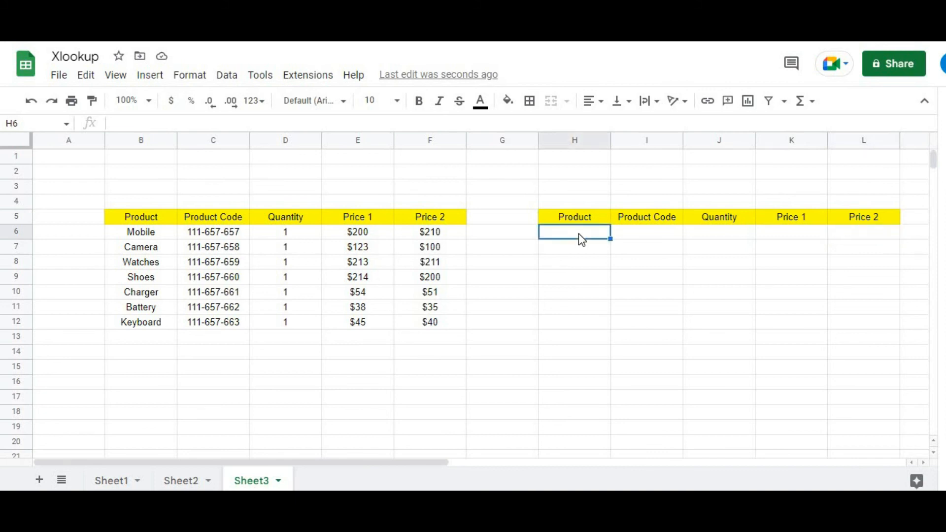
{"action": "type", "text": "="}
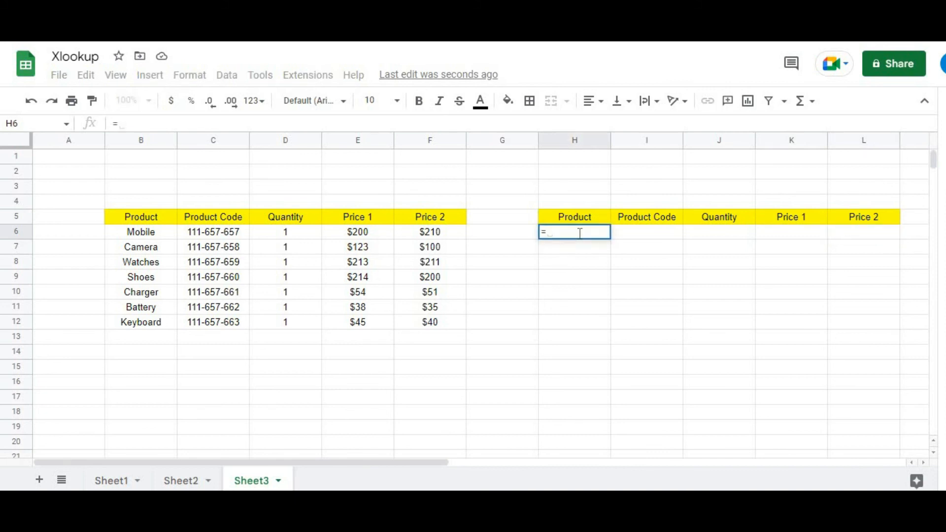
{"action": "left_click", "coordinate": [623, 265]}
{"action": "key", "text": "BackSpace"}
{"action": "key", "text": "BackSpace"}
{"action": "key", "text": "BackSpace"}
Step: Start an XLOOKUP formula in the Product Code cell I6 with H6 as the search key
{"action": "left_click", "coordinate": [635, 241]}
{"action": "type", "text": "="}
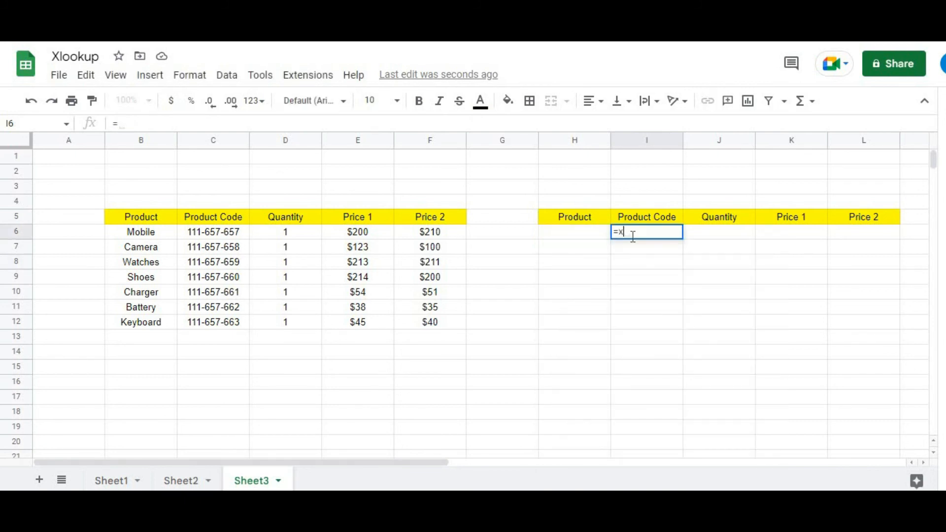
{"action": "type", "text": "xlook"}
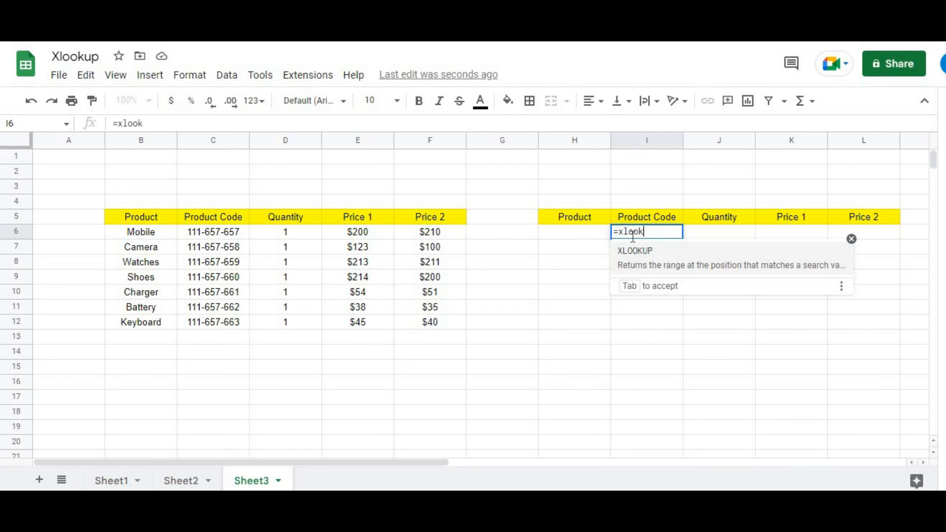
{"action": "type", "text": "up("}
{"action": "left_click", "coordinate": [587, 236]}
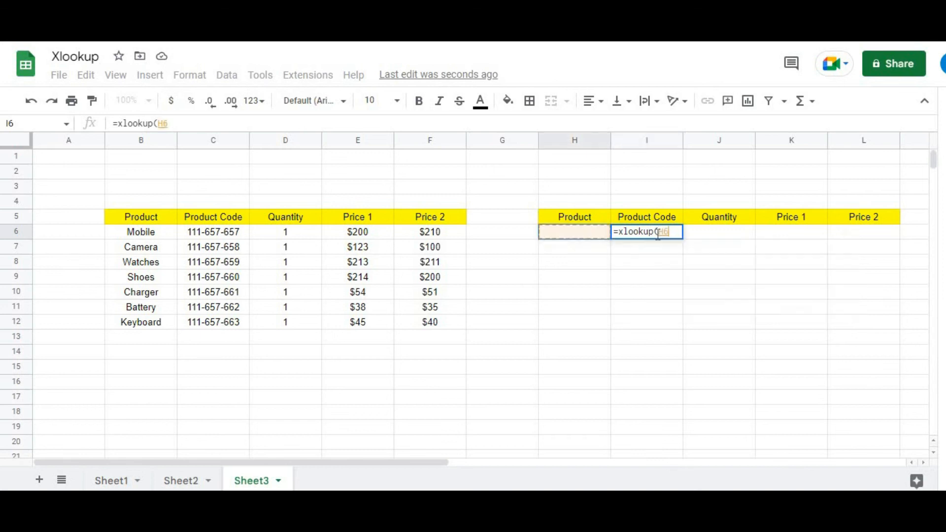
{"action": "type", "text": ","}
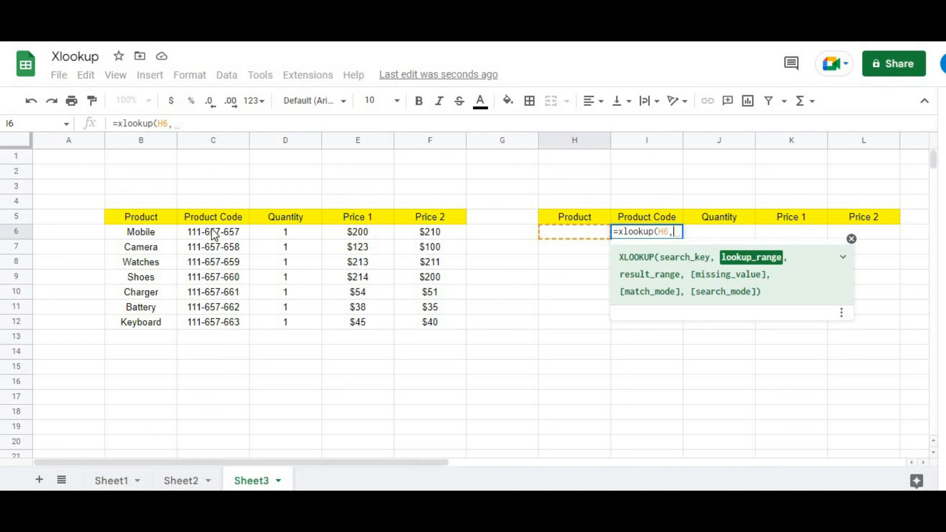
{"action": "left_click_drag", "start_coordinate": [213, 231], "coordinate": [227, 323]}
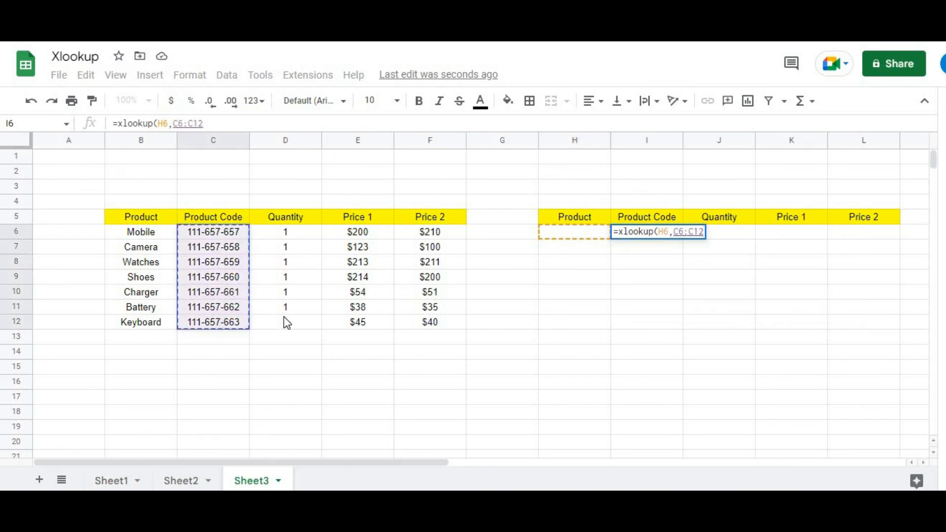
{"action": "type", "text": ","}
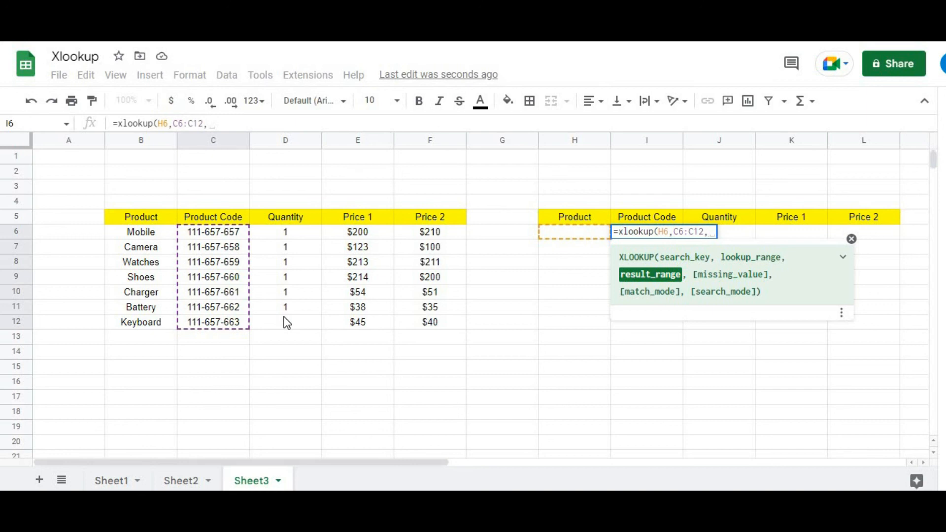
{"action": "key", "text": "BackSpace"}
{"action": "key", "text": "BackSpace"}
{"action": "key", "text": "BackSpace"}
{"action": "key", "text": "BackSpace"}
{"action": "key", "text": "BackSpace"}
{"action": "key", "text": "BackSpace"}
{"action": "key", "text": "BackSpace"}
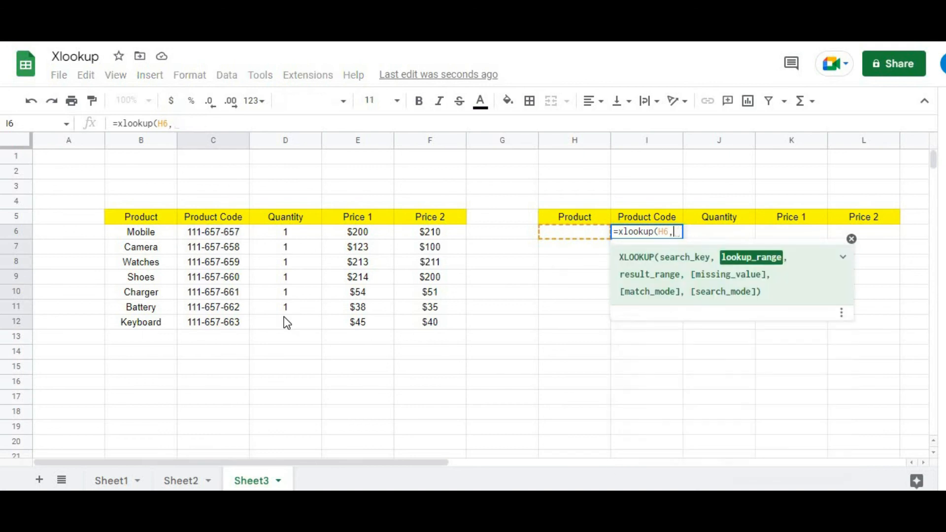
Step: Add B6:B12 as the lookup range and C6:F12 as the result range of the XLOOKUP formula
{"action": "left_click_drag", "start_coordinate": [141, 233], "coordinate": [150, 323]}
{"action": "type", "text": ","}
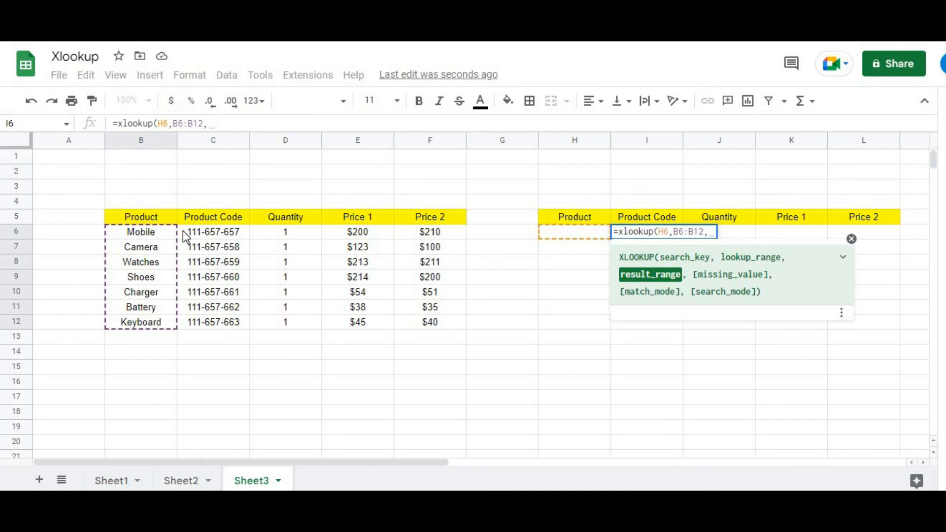
{"action": "left_click_drag", "start_coordinate": [217, 232], "coordinate": [430, 330]}
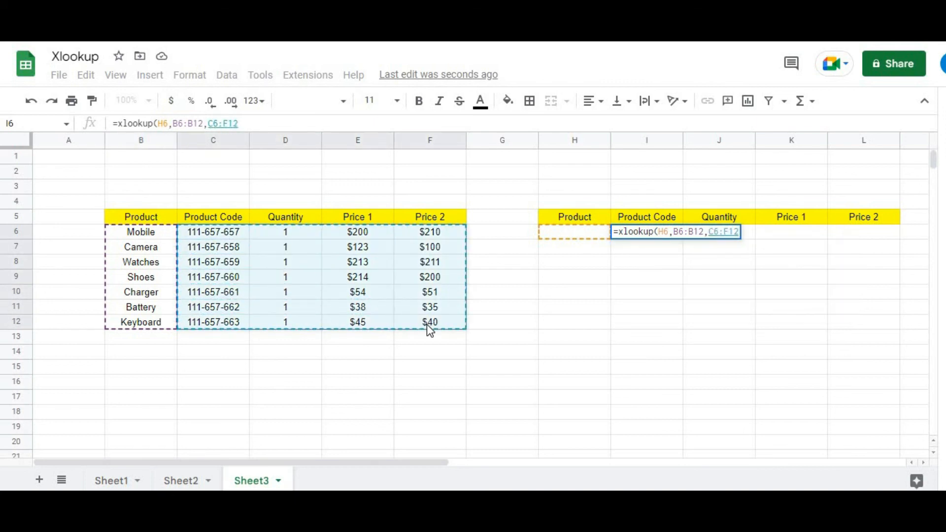
{"action": "type", "text": ","}
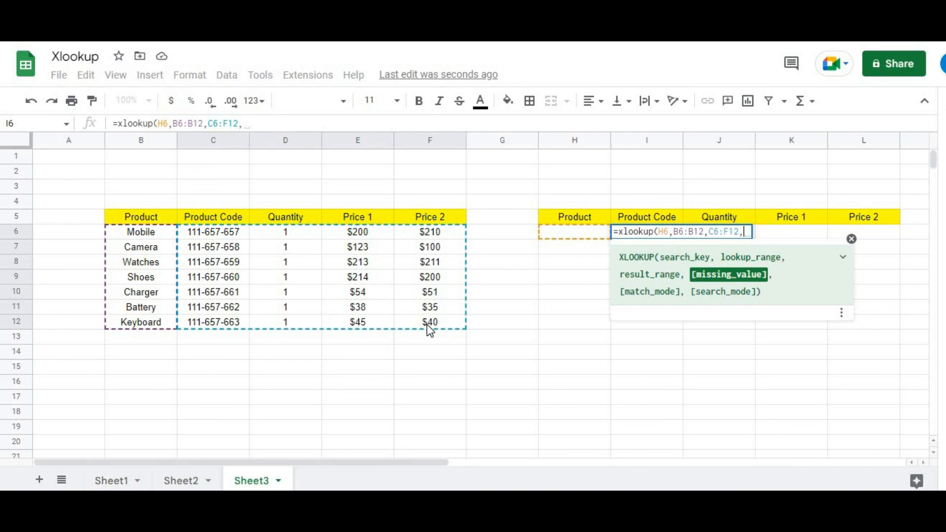
Step: Add "NOT FOUND" as the missing value and complete the XLOOKUP formula in I6
{"action": "type", "text": "\"\""}
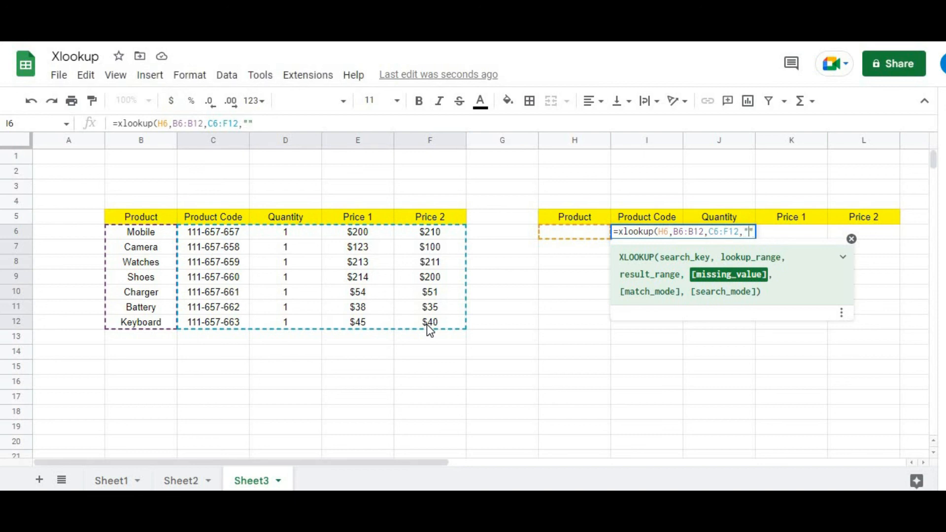
{"action": "type", "text": "NOT "}
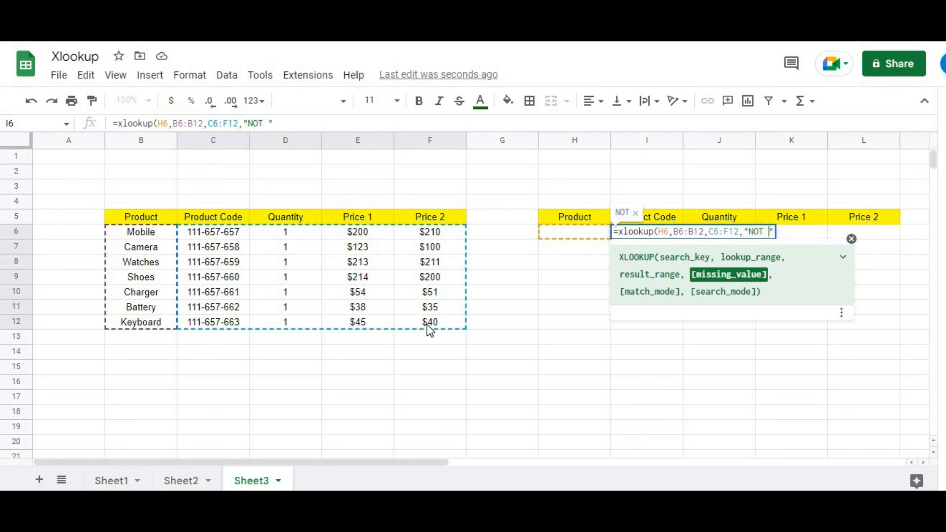
{"action": "type", "text": "FOUND"}
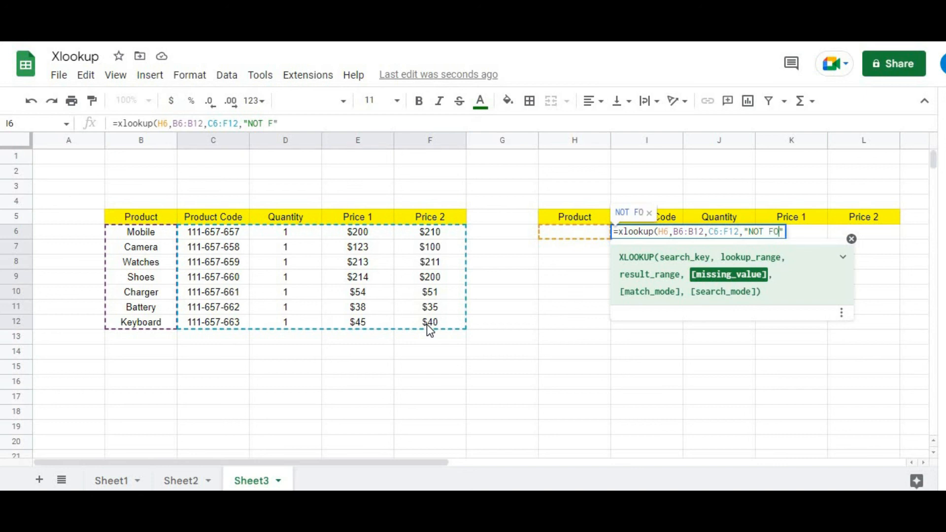
{"action": "key", "text": "Right"}
{"action": "type", "text": ")"}
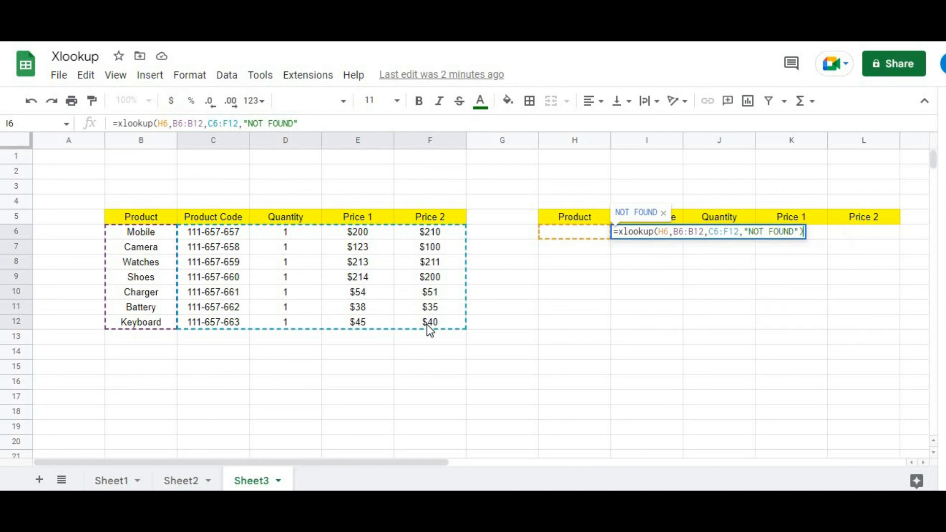
{"action": "key", "text": "Return"}
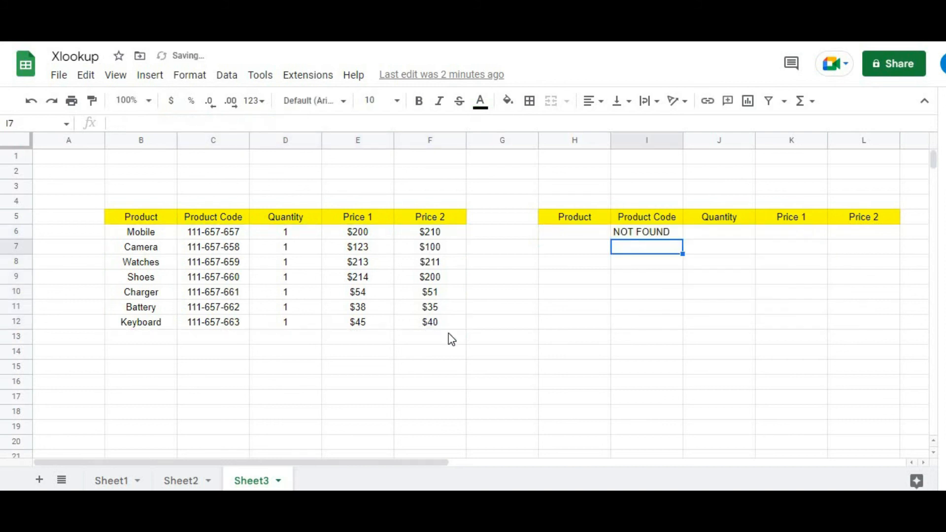
{"action": "left_click", "coordinate": [649, 234]}
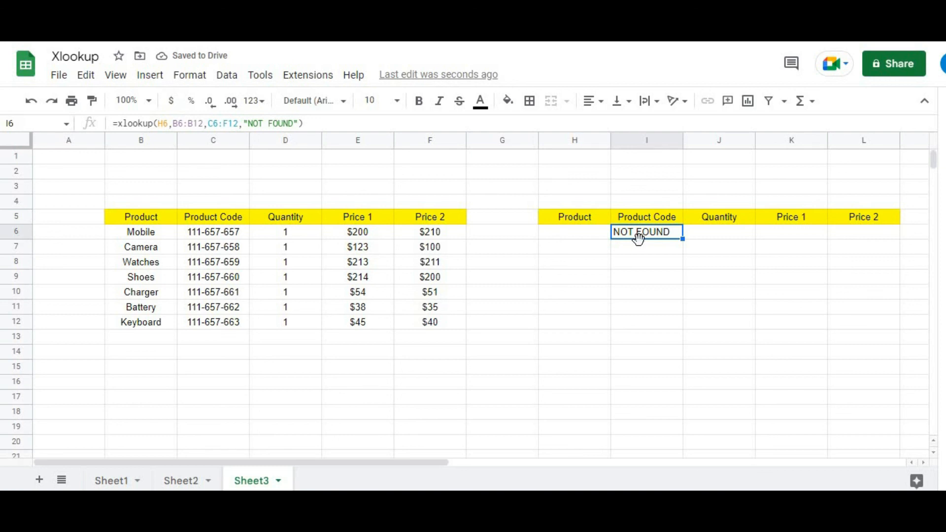
Step: Copy Camera from B7 into H6 as the product to look up
{"action": "left_click", "coordinate": [152, 252]}
{"action": "key", "text": "ctrl+c"}
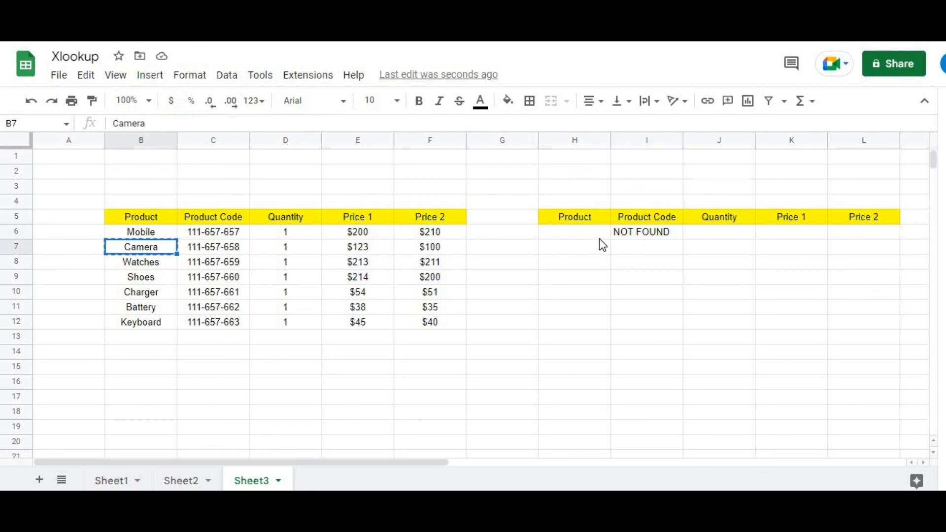
{"action": "left_click", "coordinate": [599, 238]}
{"action": "key", "text": "ctrl+v"}
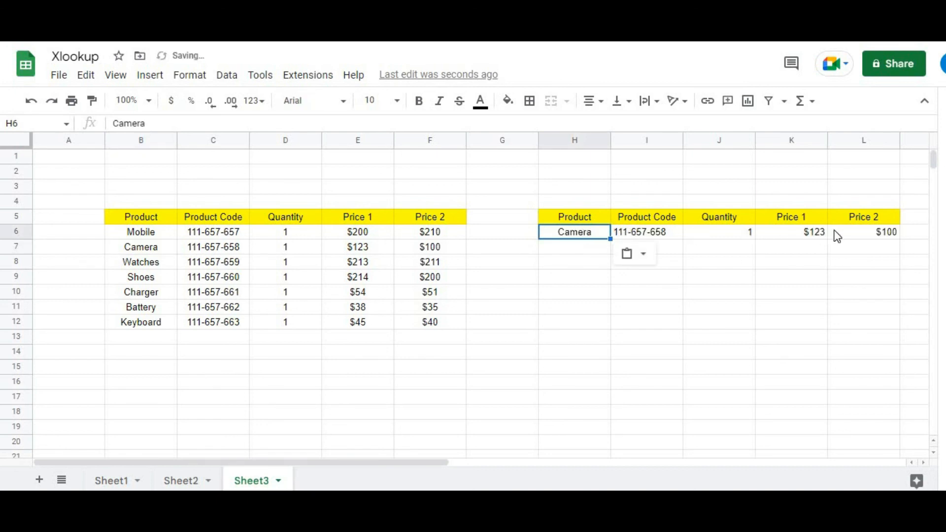
Step: Examine the product code, quantity, Price 1 and Price 2 cells returned for Camera in I6:L6
{"action": "left_click", "coordinate": [673, 239]}
{"action": "key", "text": "Right"}
{"action": "key", "text": "Right"}
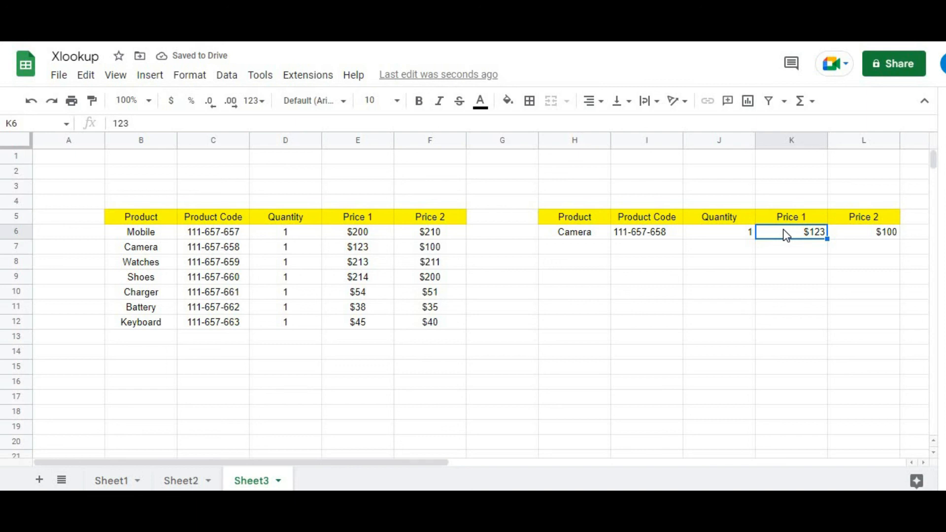
{"action": "left_click", "coordinate": [671, 241]}
{"action": "key", "text": "Right"}
{"action": "key", "text": "Right"}
{"action": "key", "text": "Right"}
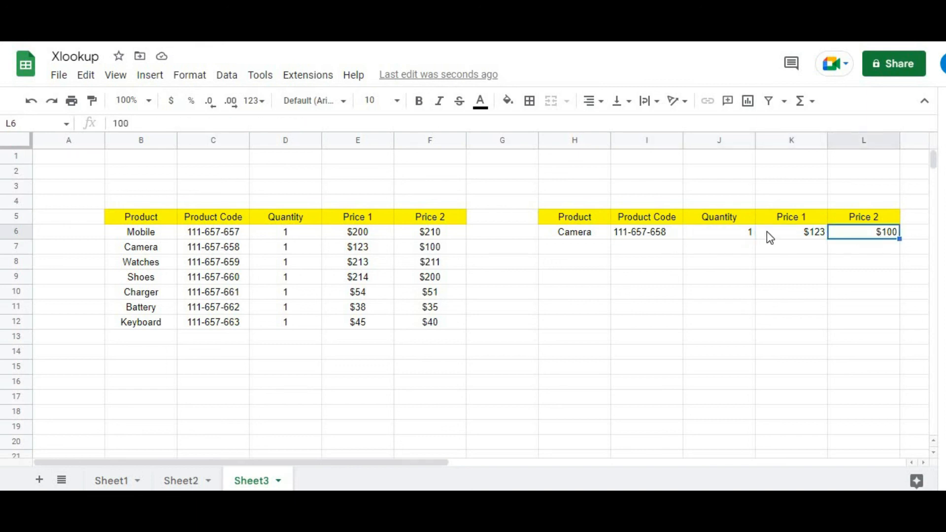
{"action": "left_click", "coordinate": [731, 234]}
{"action": "left_click", "coordinate": [794, 235]}
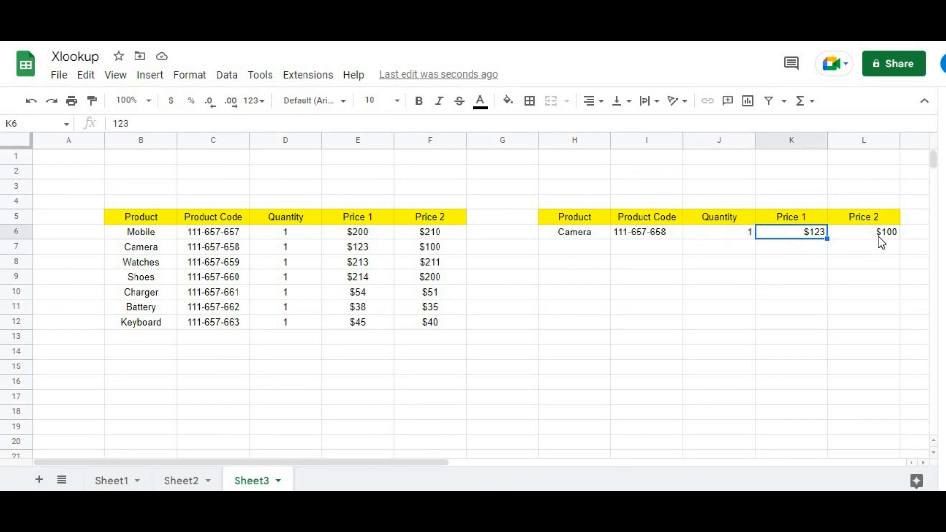
{"action": "left_click", "coordinate": [879, 236]}
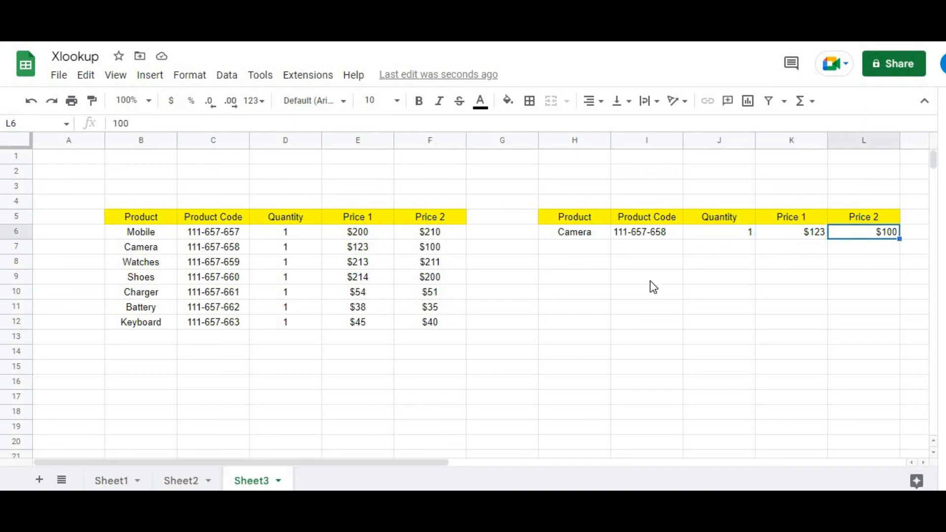
Step: Replace the lookup product in H6 with Watches copied from B8 and check the formula cell I6
{"action": "left_click", "coordinate": [141, 266]}
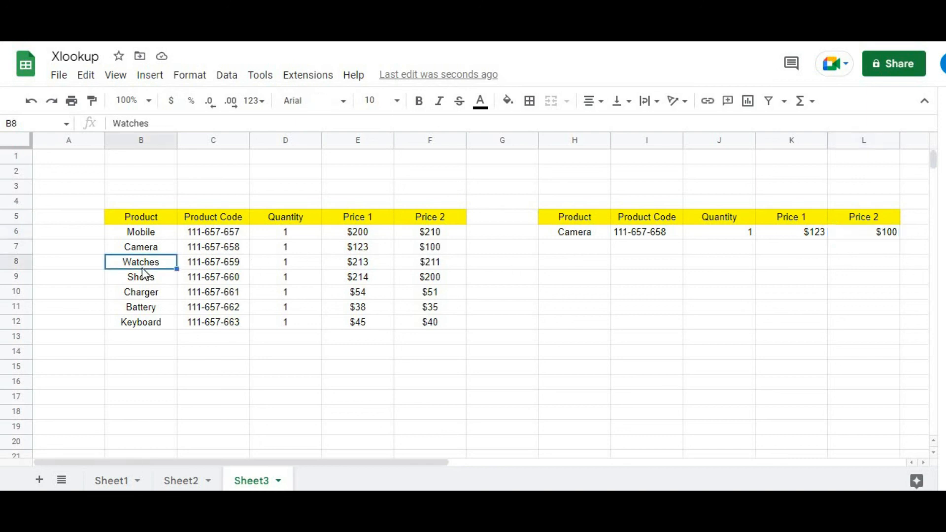
{"action": "left_click", "coordinate": [577, 235]}
{"action": "key", "text": "ctrl+v"}
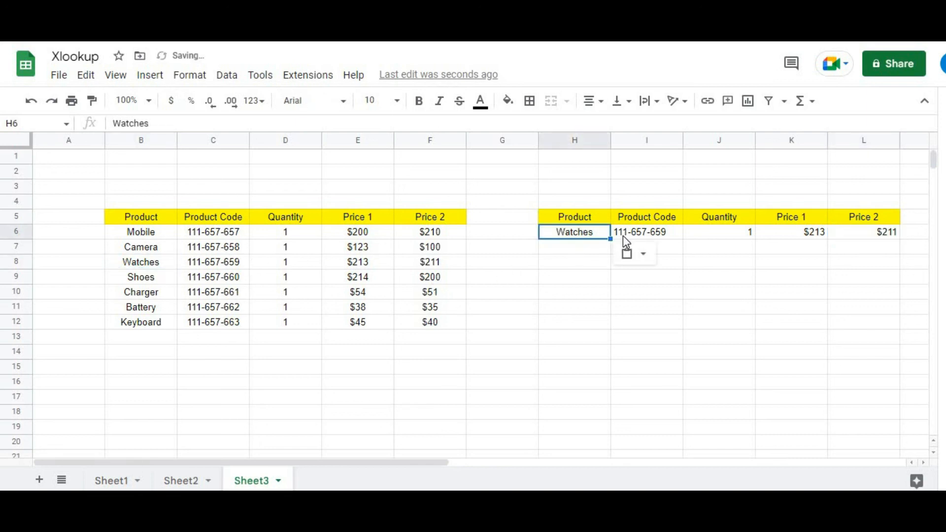
{"action": "left_click", "coordinate": [623, 236]}
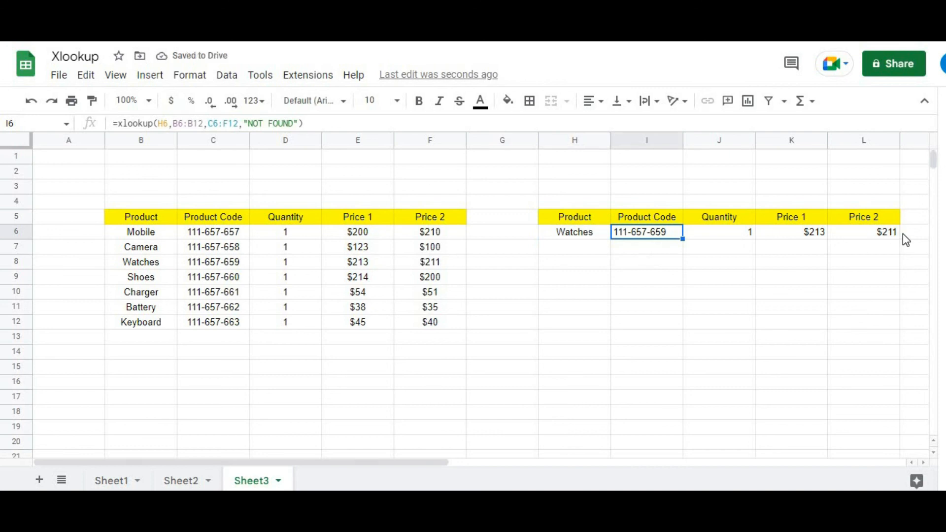